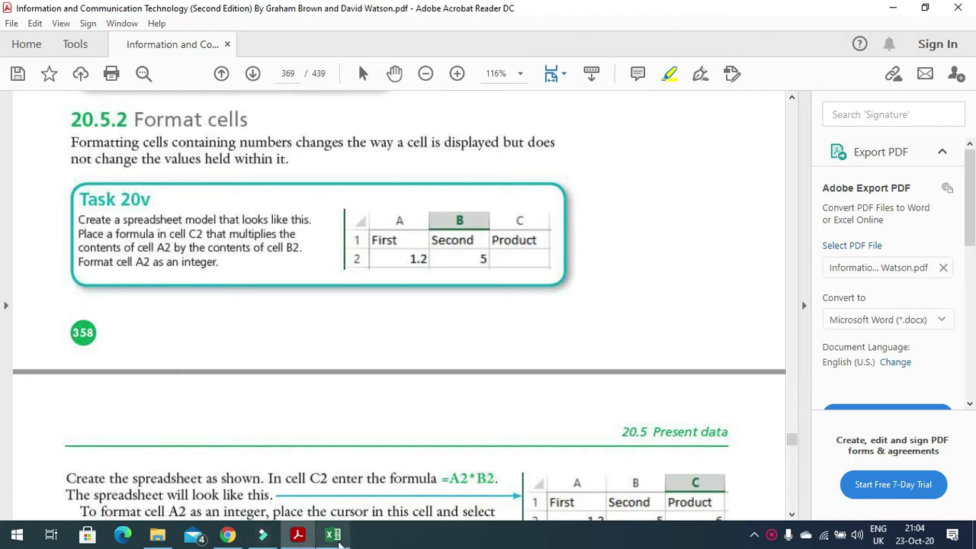
# Switch to the salary.xlsx workbook in Excel and add a new blank worksheet after the task 20u sheet
pyautogui.click(333, 534)
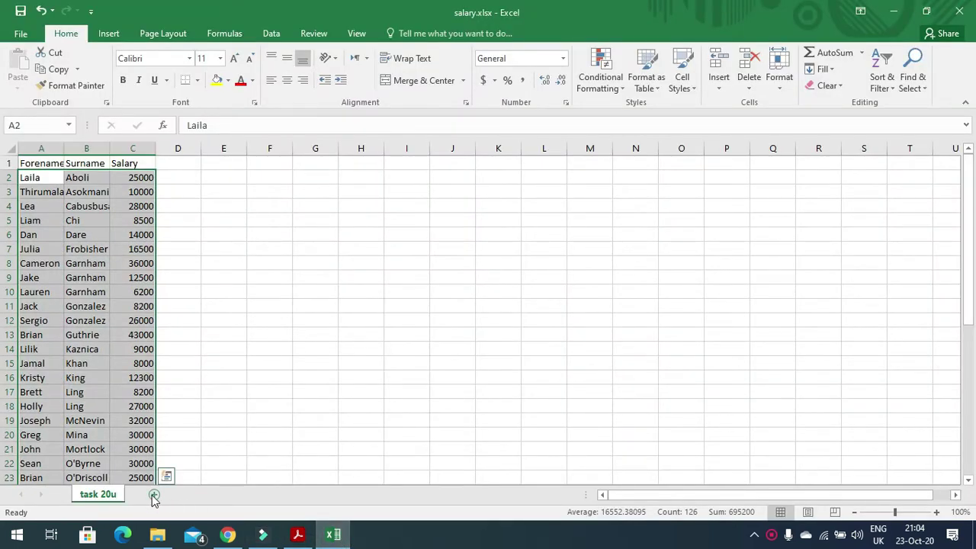
pyautogui.click(153, 495)
pyautogui.click(298, 534)
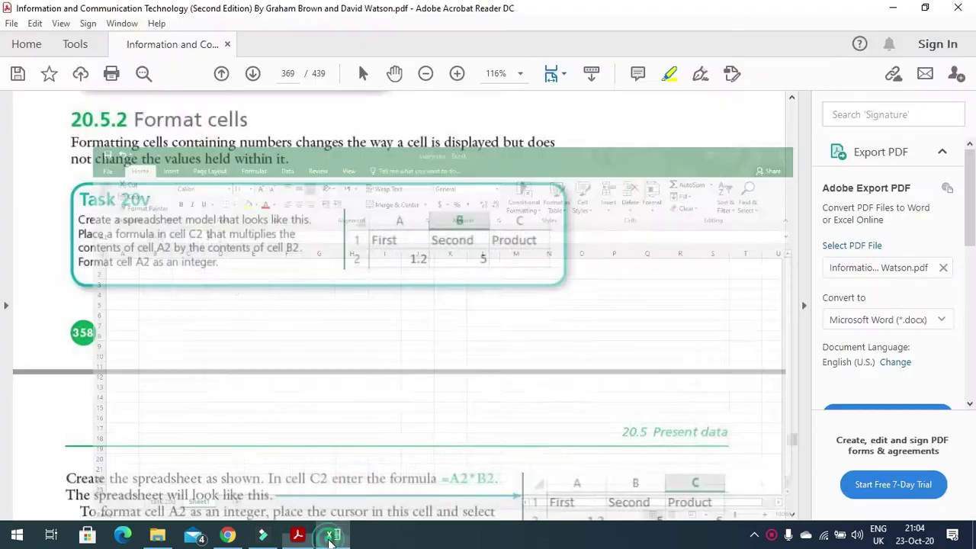
pyautogui.hotkey('alt', 'Tab')
# Enter the headings First, Second and Product in cells A1, B1 and C1 of the new sheet
pyautogui.click(42, 163)
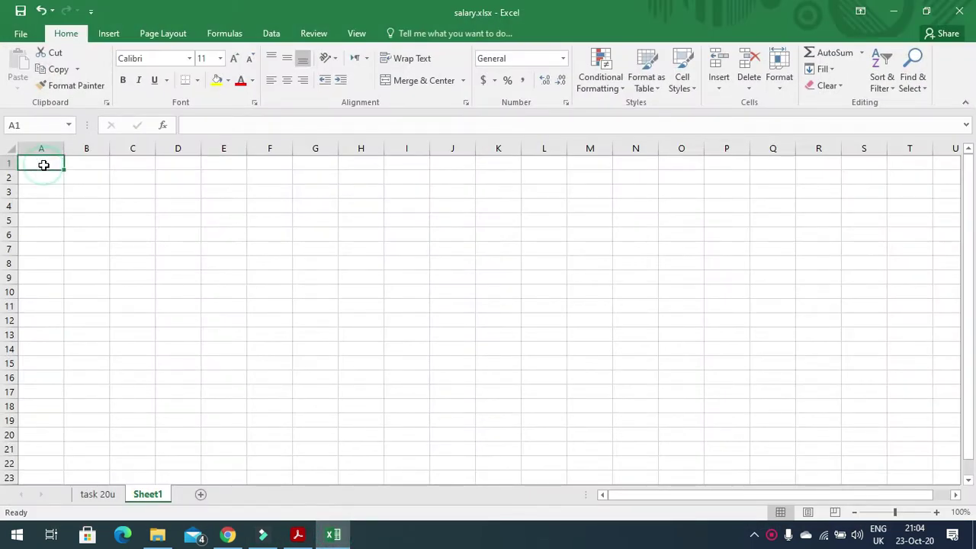
pyautogui.write('First')
pyautogui.press('Tab')
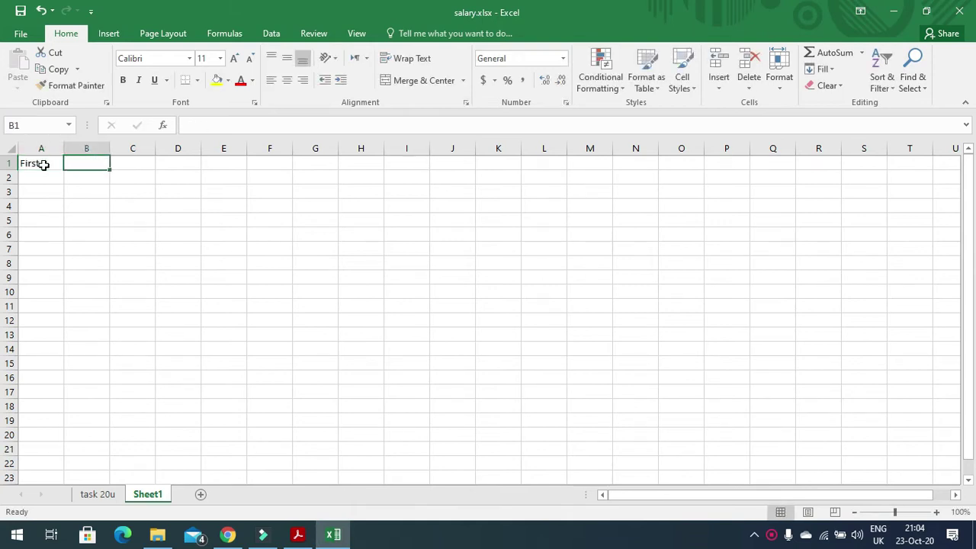
pyautogui.write('Second')
pyautogui.press('Tab')
pyautogui.write('Prod')
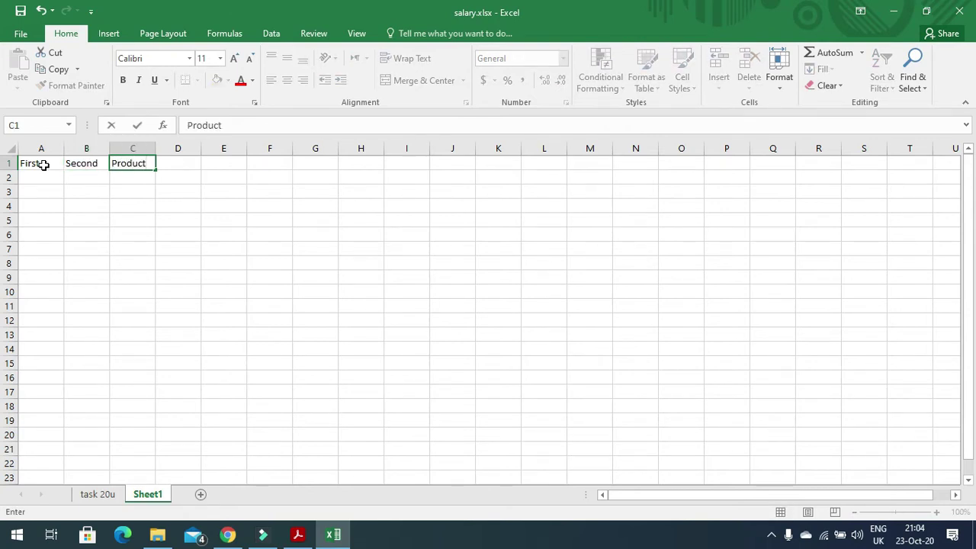
pyautogui.press('Return')
# Check the Task 20v model in the PDF and enter 1.2 in cell A2 and 5 in cell B2
pyautogui.click(298, 534)
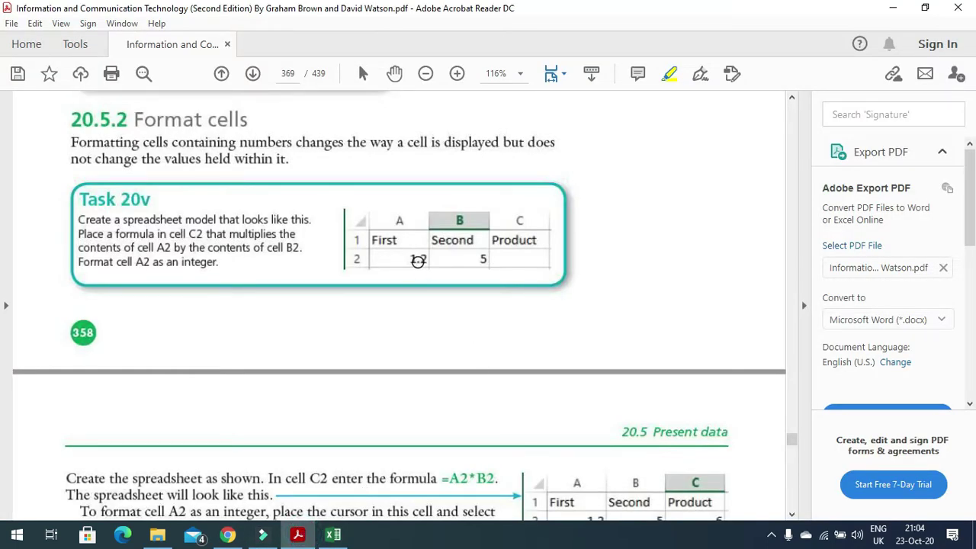
pyautogui.click(307, 539)
pyautogui.click(55, 180)
pyautogui.write('1')
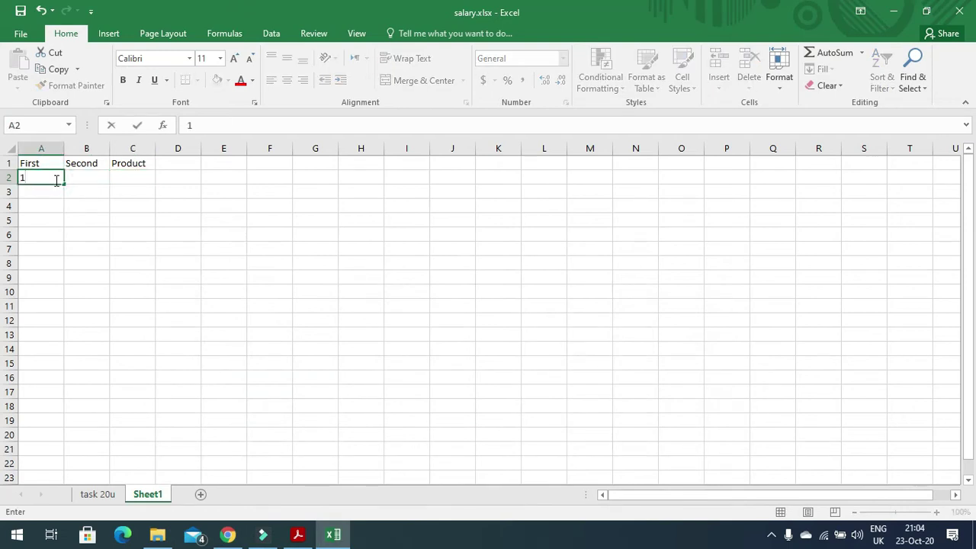
pyautogui.write('.2')
pyautogui.press('Tab')
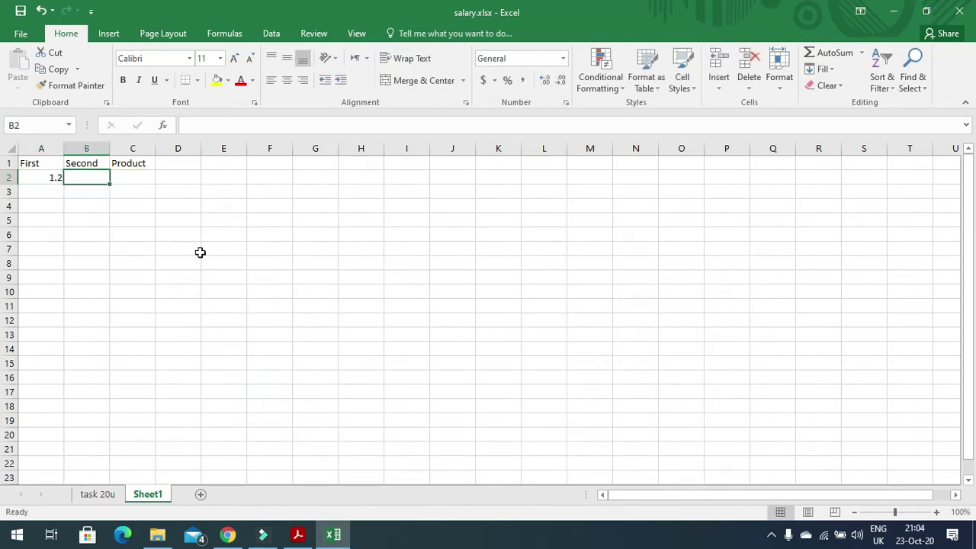
pyautogui.write('5')
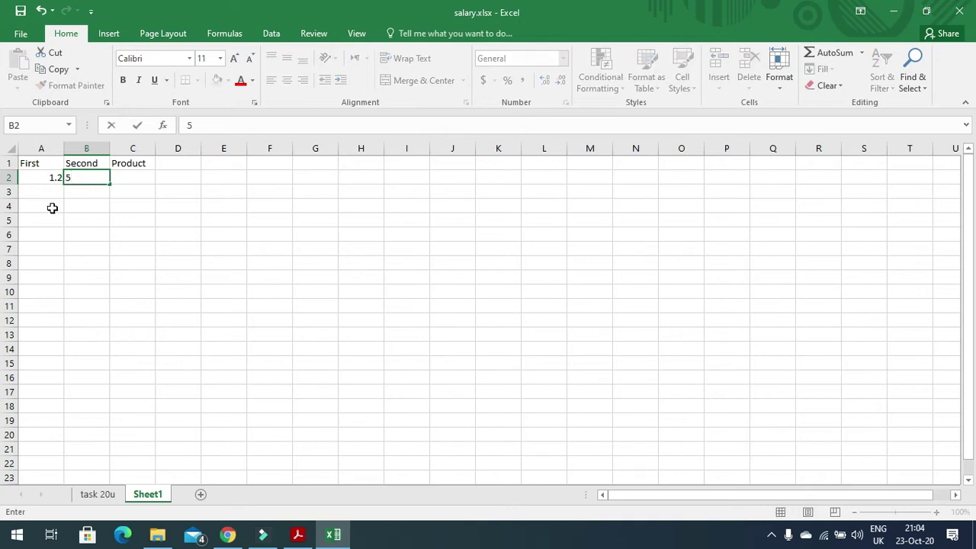
pyautogui.click(132, 179)
# Switch to the PDF in Acrobat Reader and highlight Task 20v's instructions on the C2 formula and formatting A2 as an integer
pyautogui.click(298, 533)
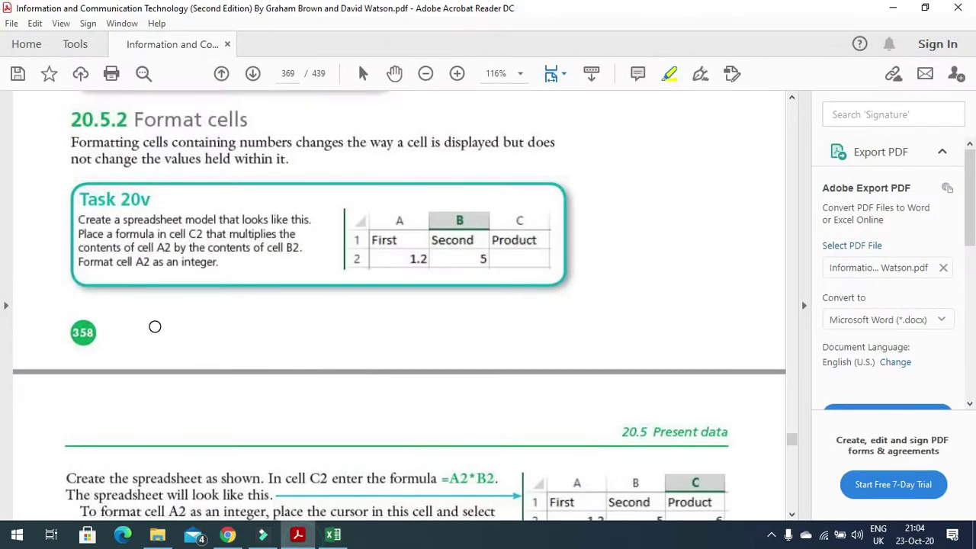
pyautogui.moveTo(79, 234); pyautogui.dragTo(309, 235)
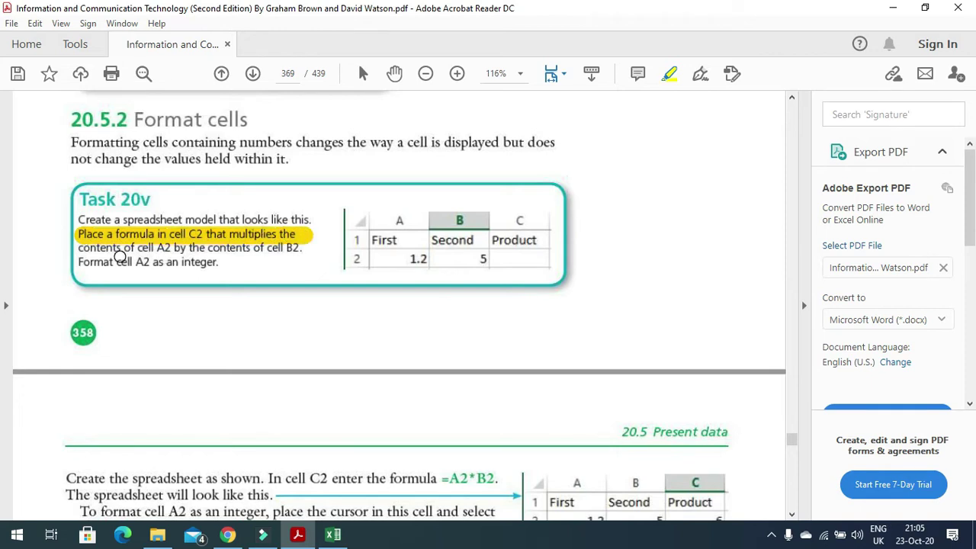
pyautogui.moveTo(80, 247); pyautogui.dragTo(308, 249)
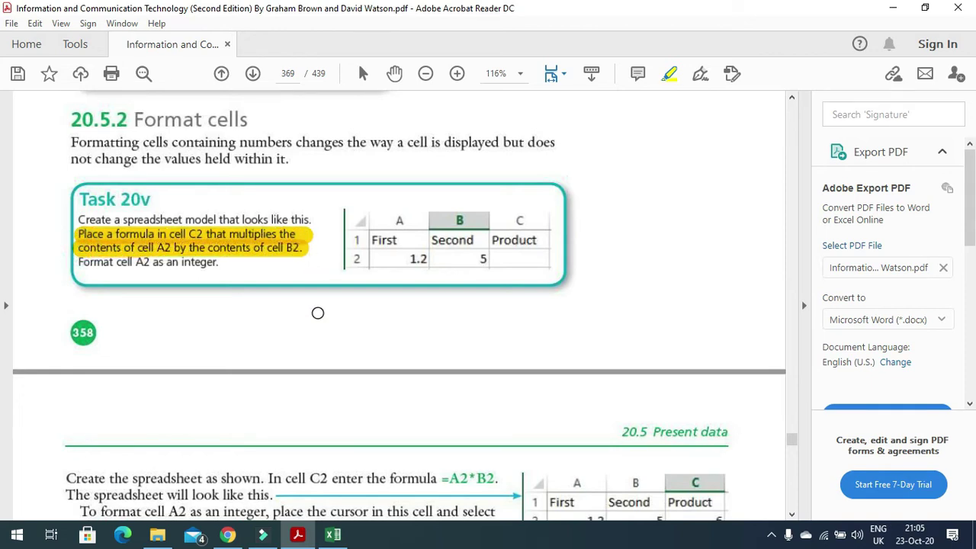
pyautogui.moveTo(80, 261); pyautogui.dragTo(219, 262)
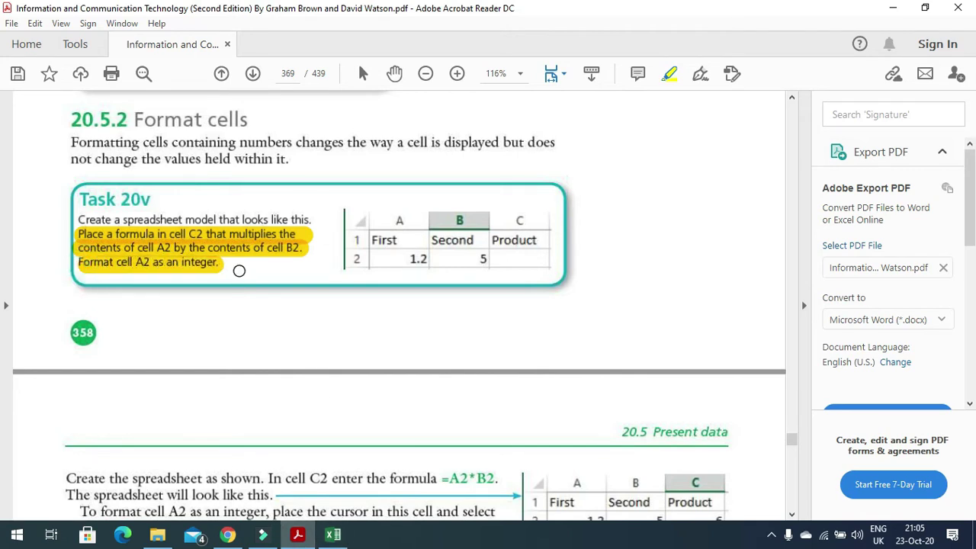
# Switch back to Excel and format cell A2 as Number with 0 decimal places
pyautogui.click(332, 535)
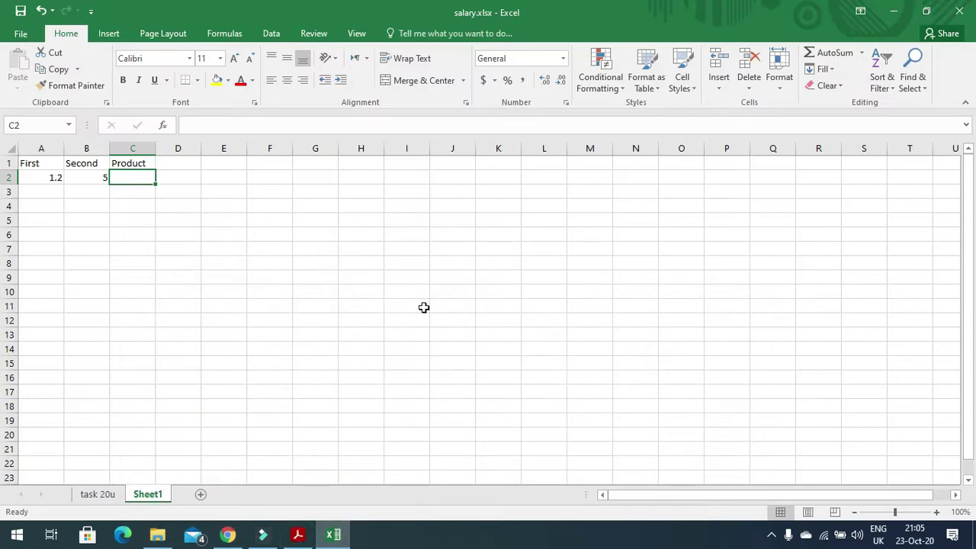
pyautogui.click(53, 178)
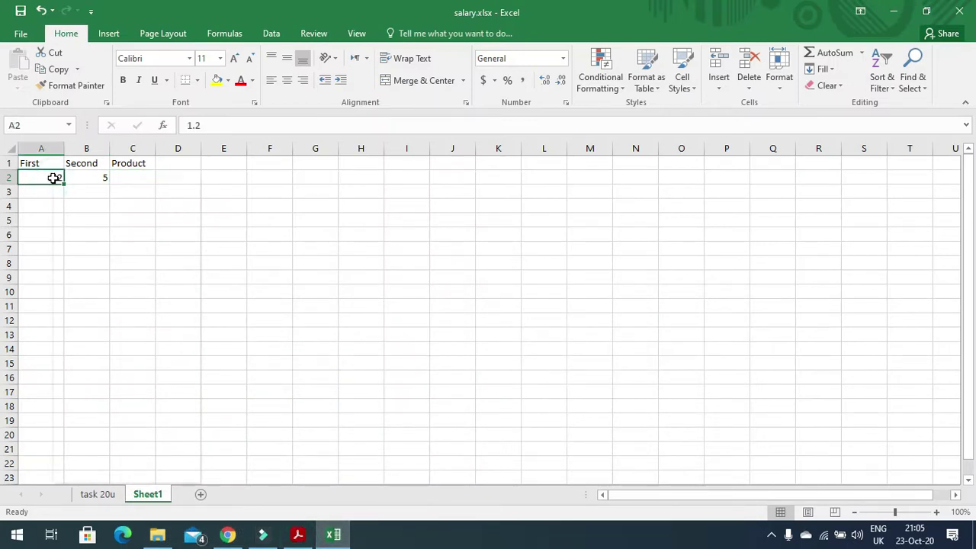
pyautogui.rightClick(55, 180)
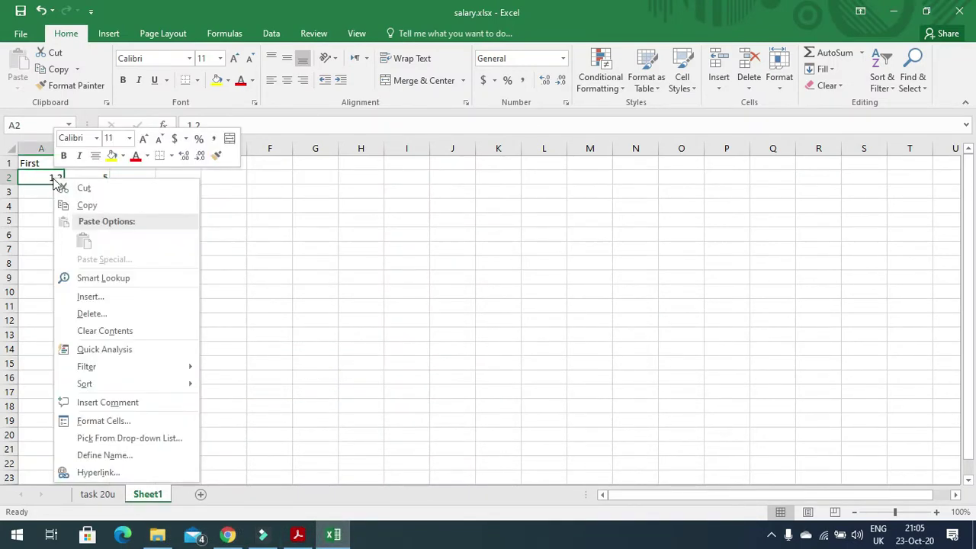
pyautogui.click(133, 423)
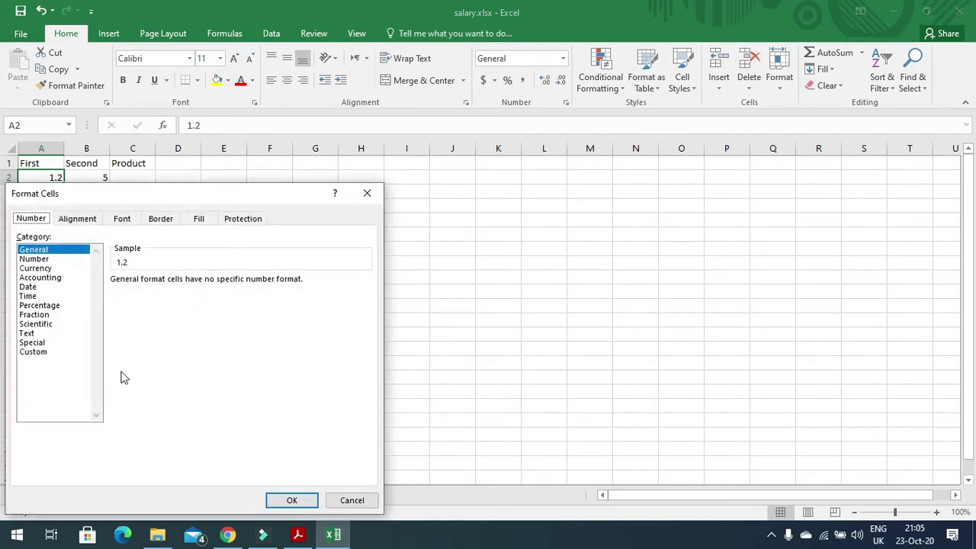
pyautogui.click(42, 259)
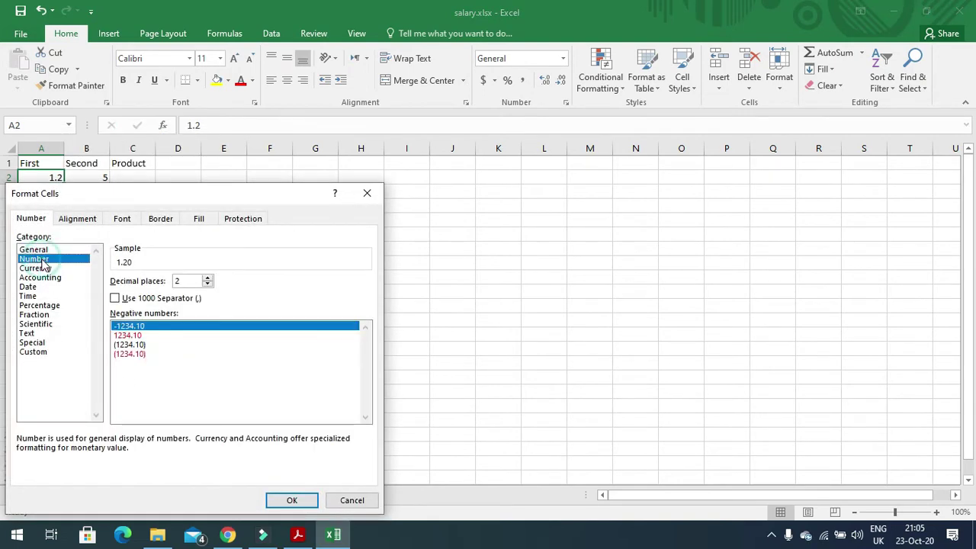
pyautogui.click(207, 285)
pyautogui.click(207, 284)
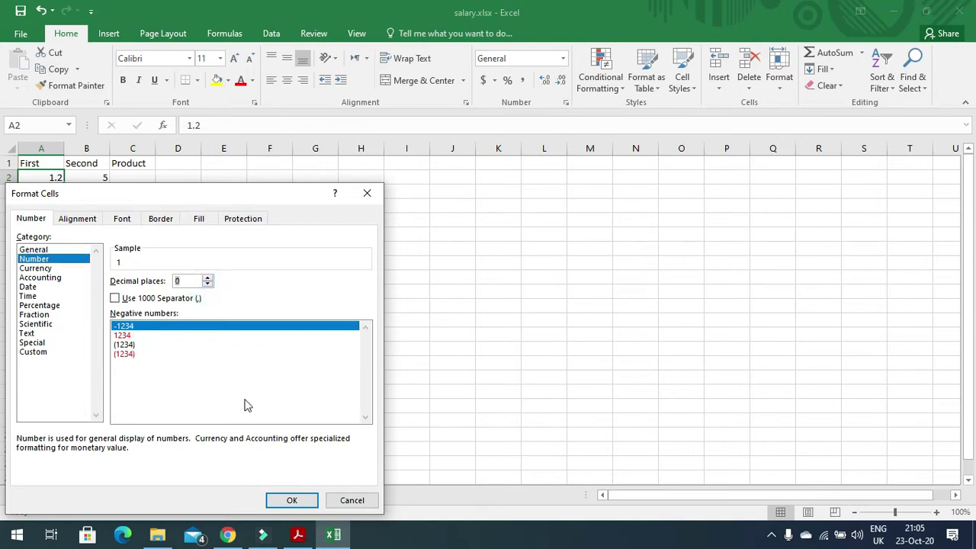
pyautogui.click(291, 501)
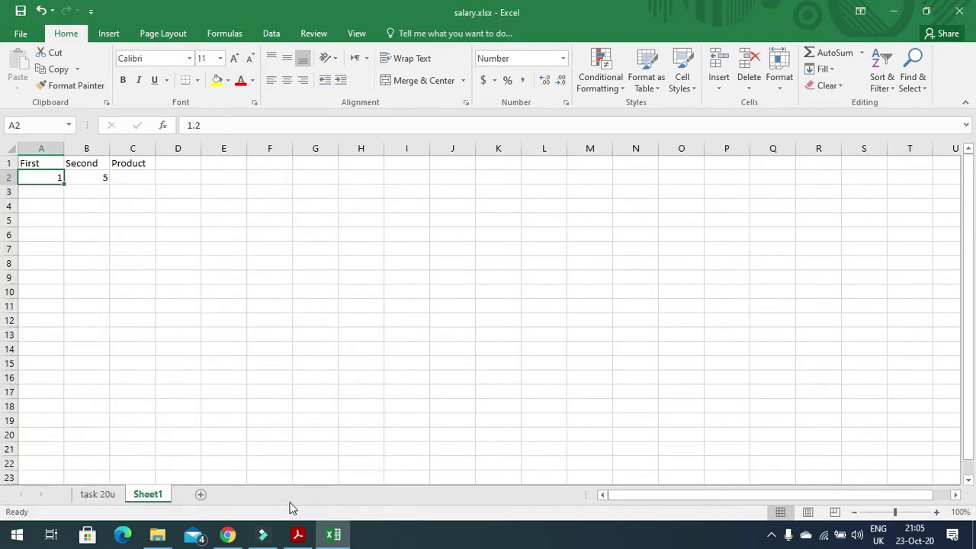
# Enter the formula =A2*B2 in cell C2, under the Product heading
pyautogui.click(141, 181)
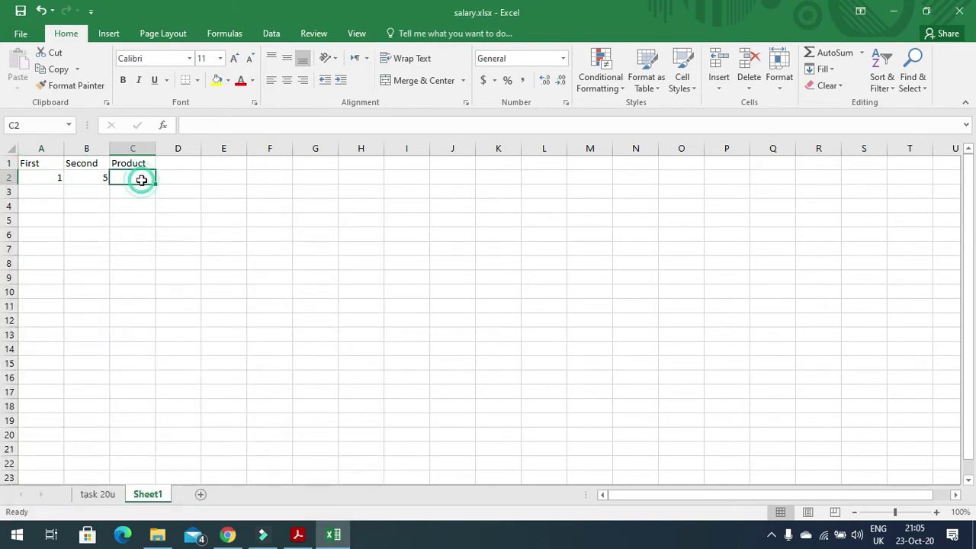
pyautogui.write('=')
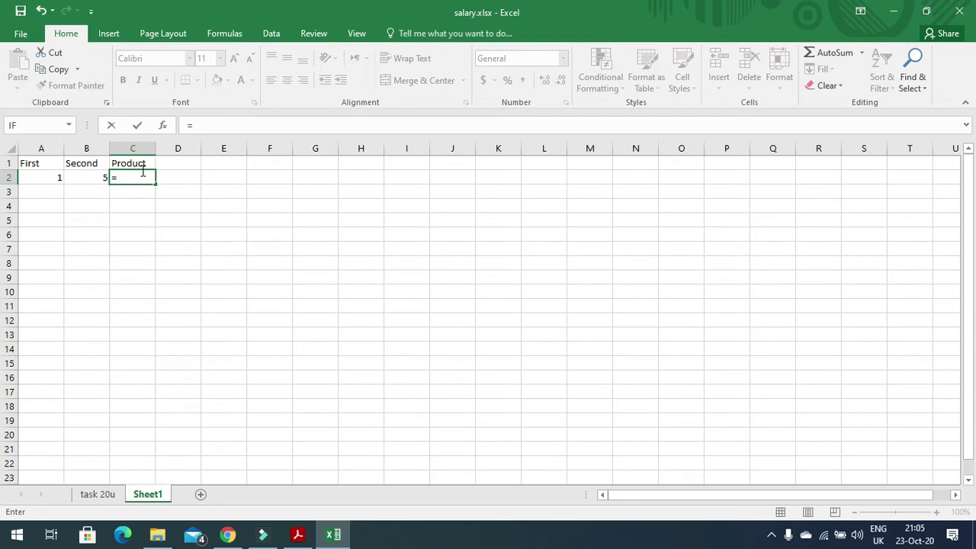
pyautogui.click(54, 177)
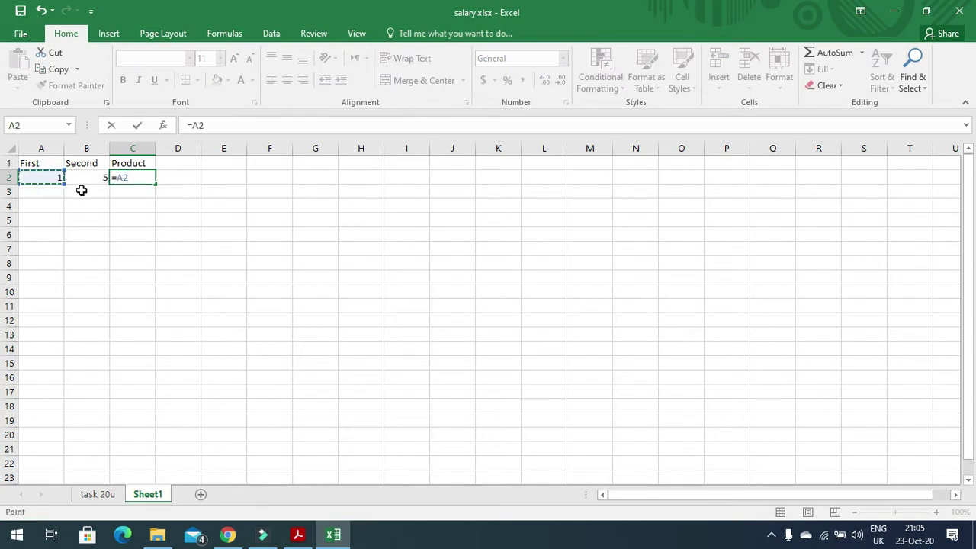
pyautogui.write('*')
pyautogui.click(93, 177)
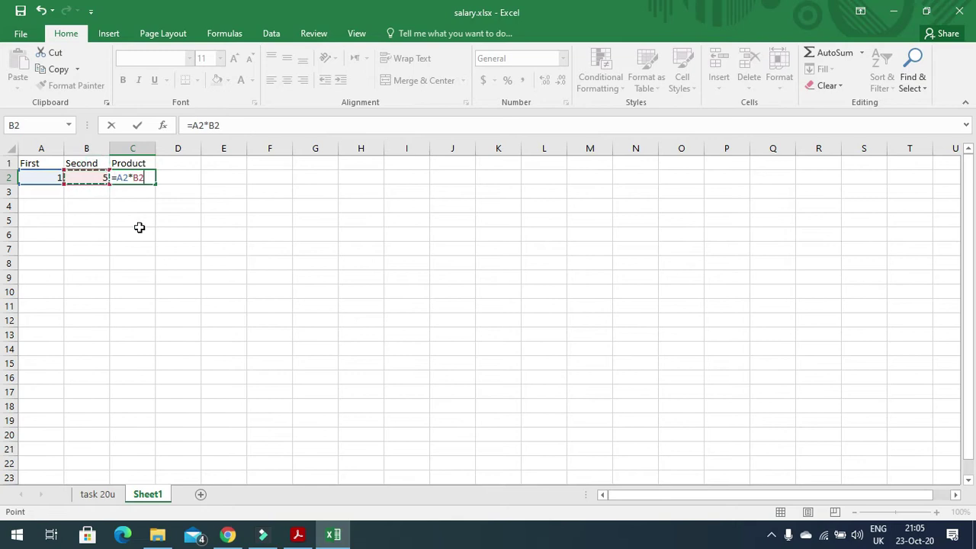
pyautogui.press('Return')
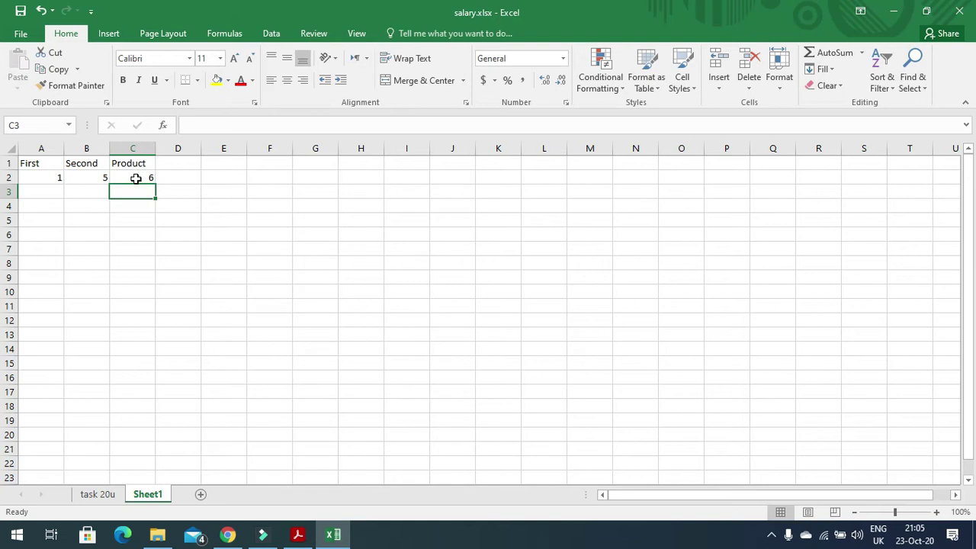
# Switch to the PDF in Acrobat Reader and highlight "INT or ROUND" in the explanation below the Format Cells example
pyautogui.click(298, 534)
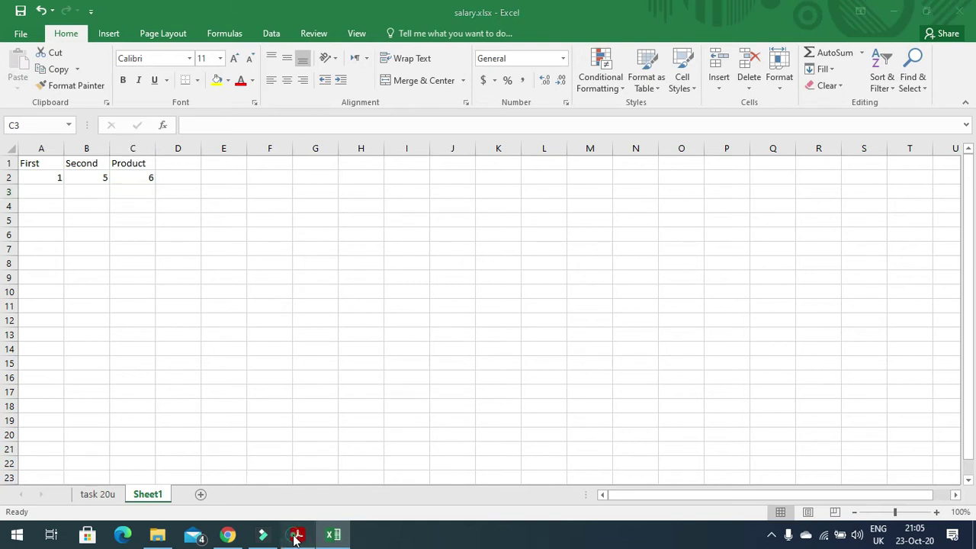
pyautogui.scroll(-5, 287, 385)
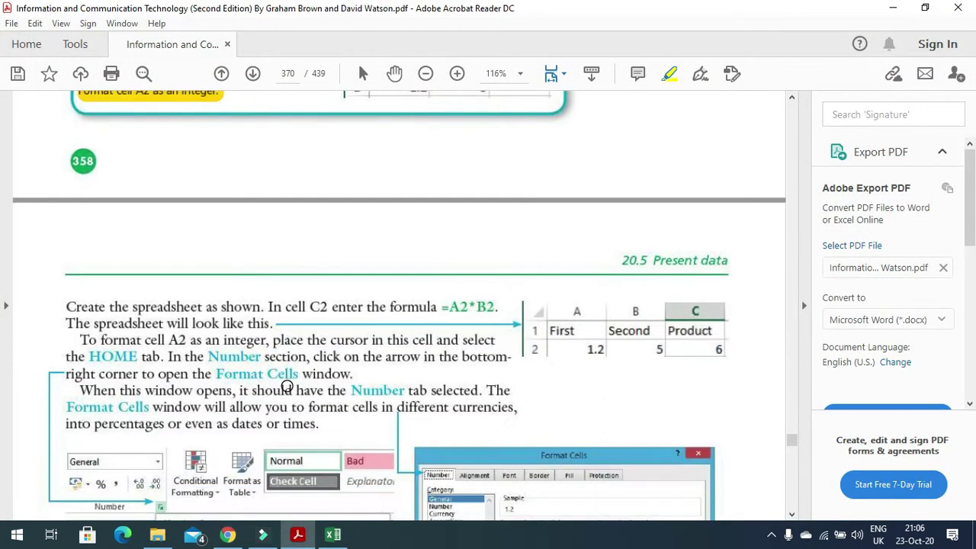
pyautogui.scroll(-4, 286, 385)
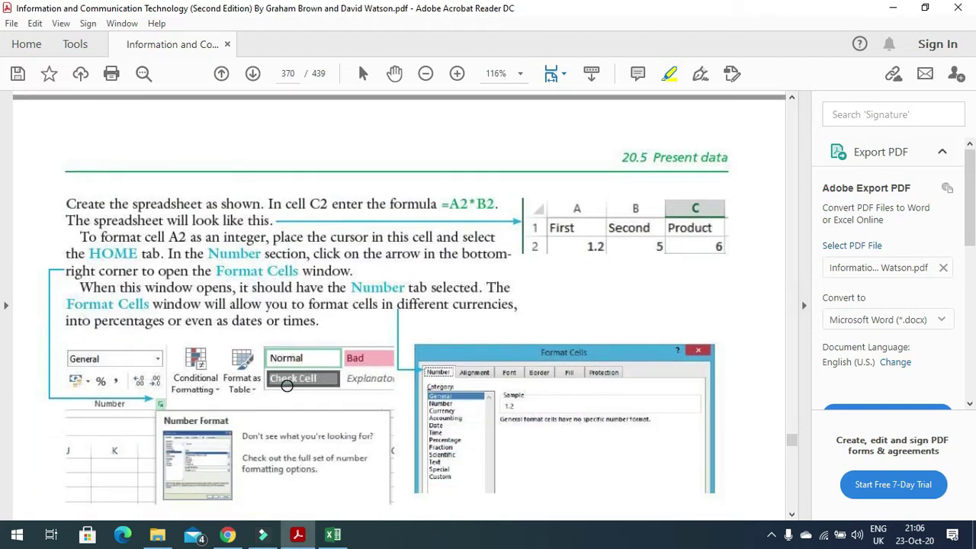
pyautogui.scroll(-10, 287, 386)
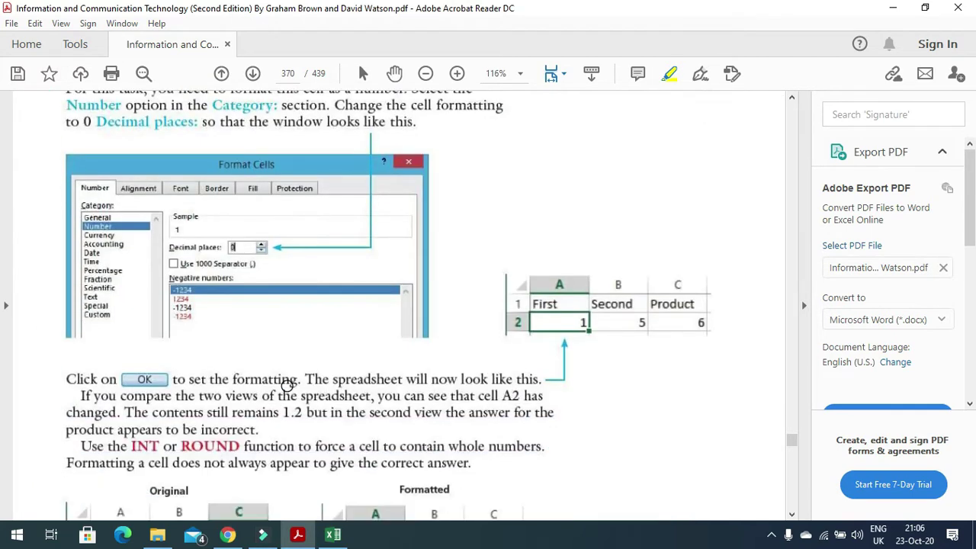
pyautogui.moveTo(129, 377); pyautogui.dragTo(235, 380)
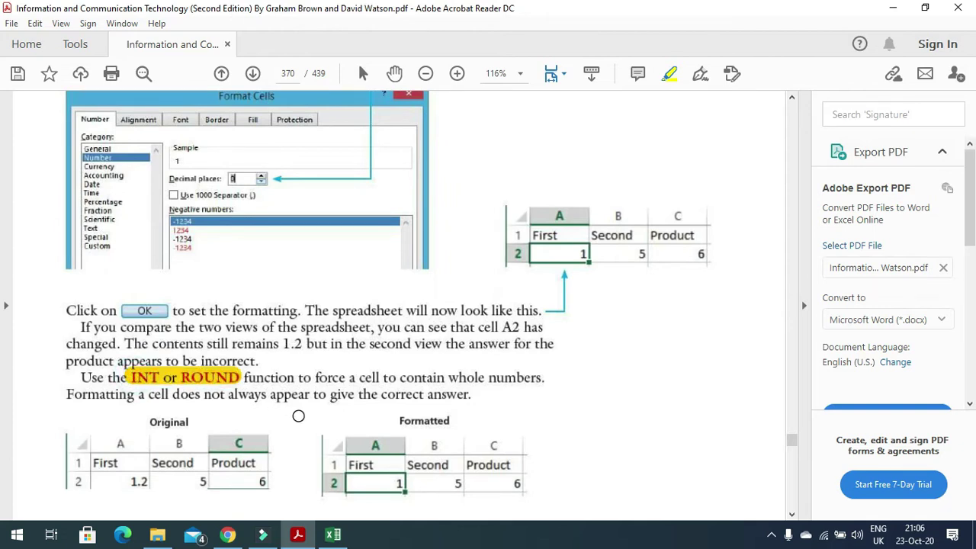
# Return to Excel and compare the Product formula in C2 with the stored value of cell A2
pyautogui.click(332, 533)
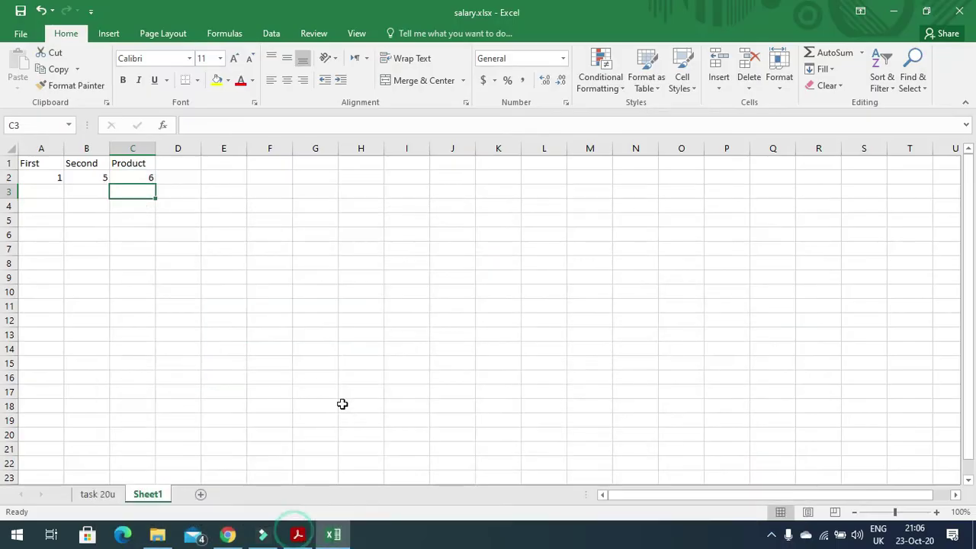
pyautogui.click(148, 177)
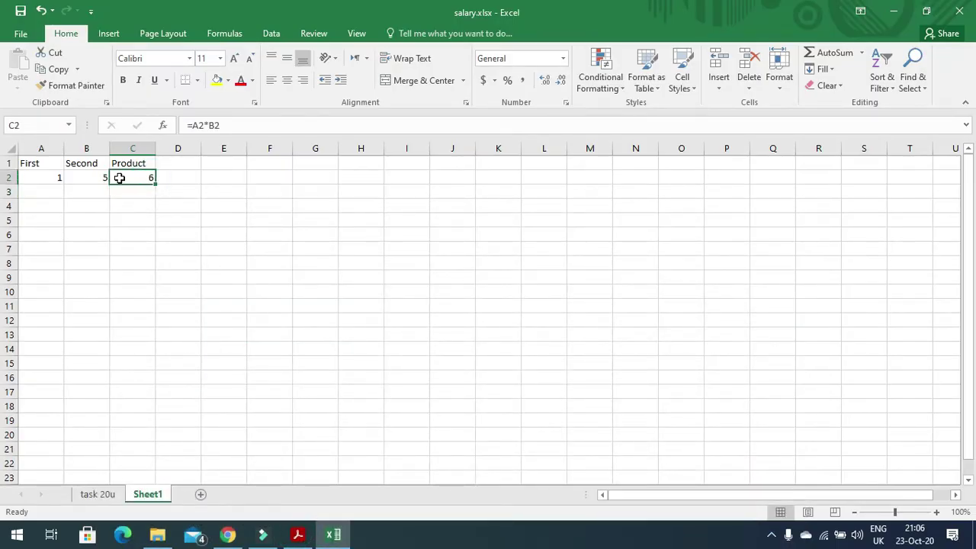
pyautogui.click(51, 177)
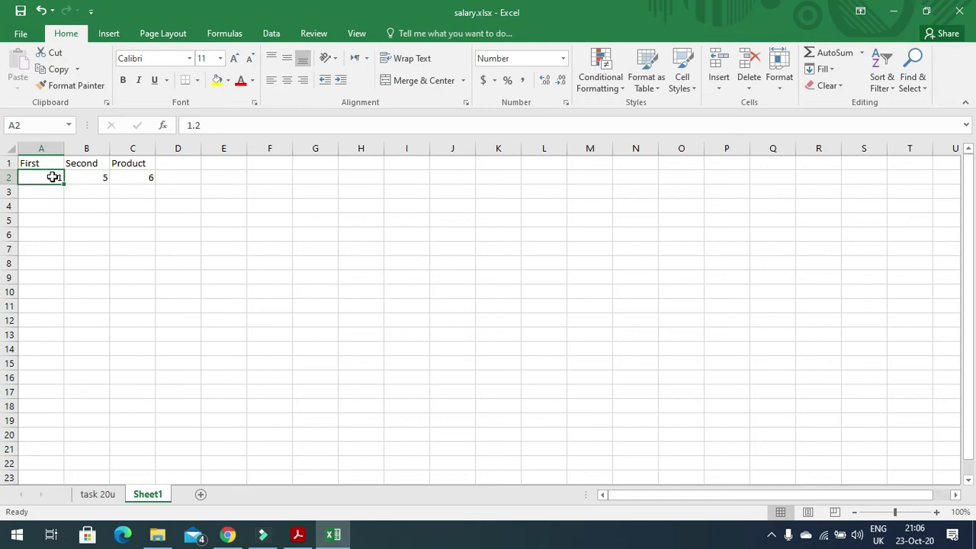
pyautogui.rightClick(54, 175)
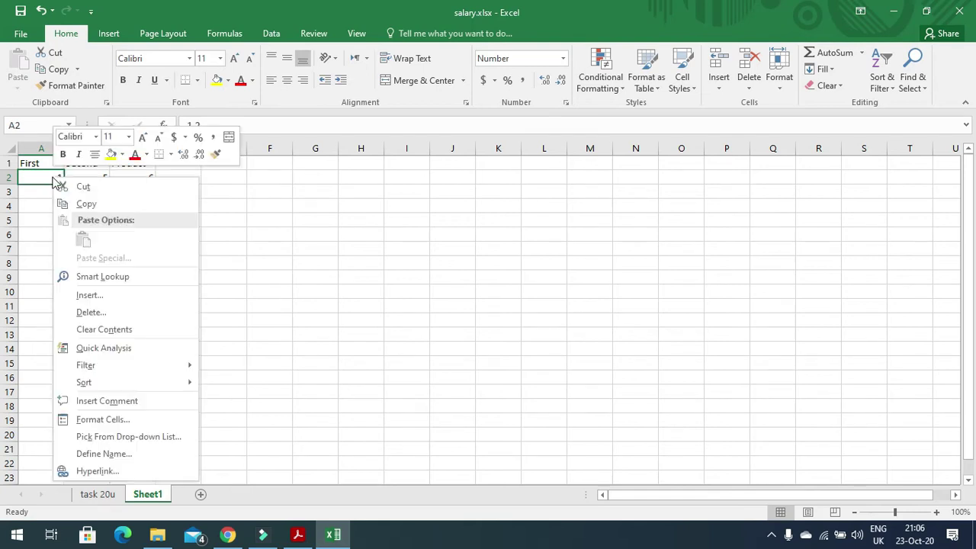
pyautogui.press('Escape')
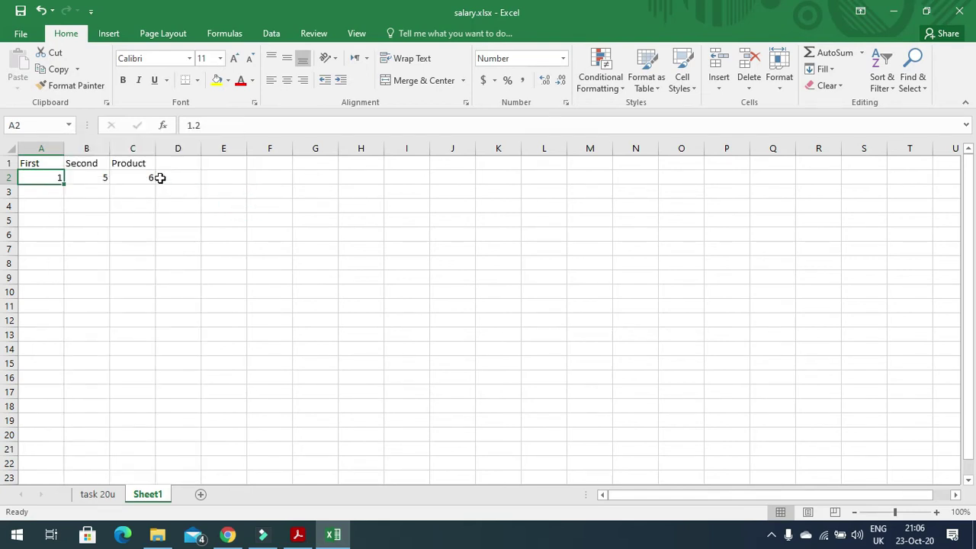
# Change the number format of cell A2 to General
pyautogui.rightClick(52, 181)
pyautogui.click(99, 431)
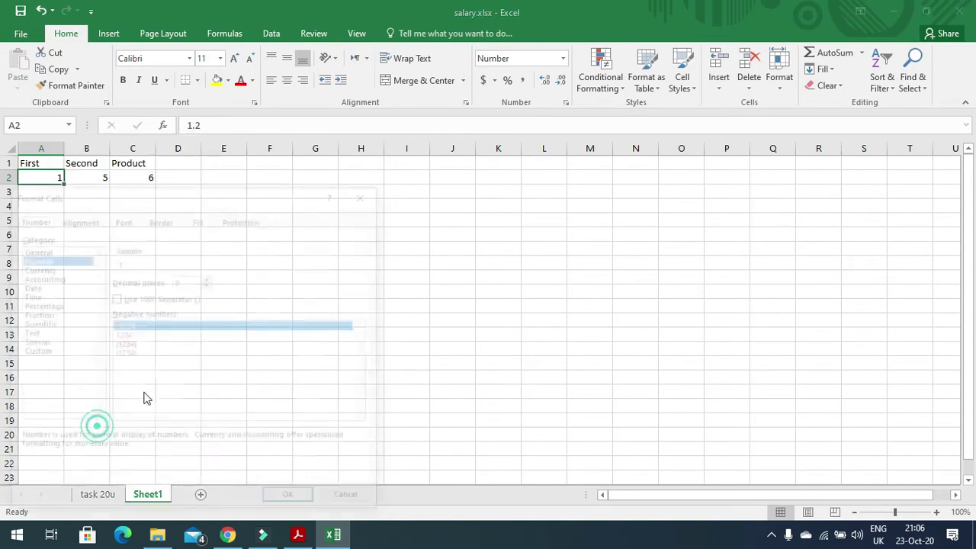
pyautogui.click(35, 250)
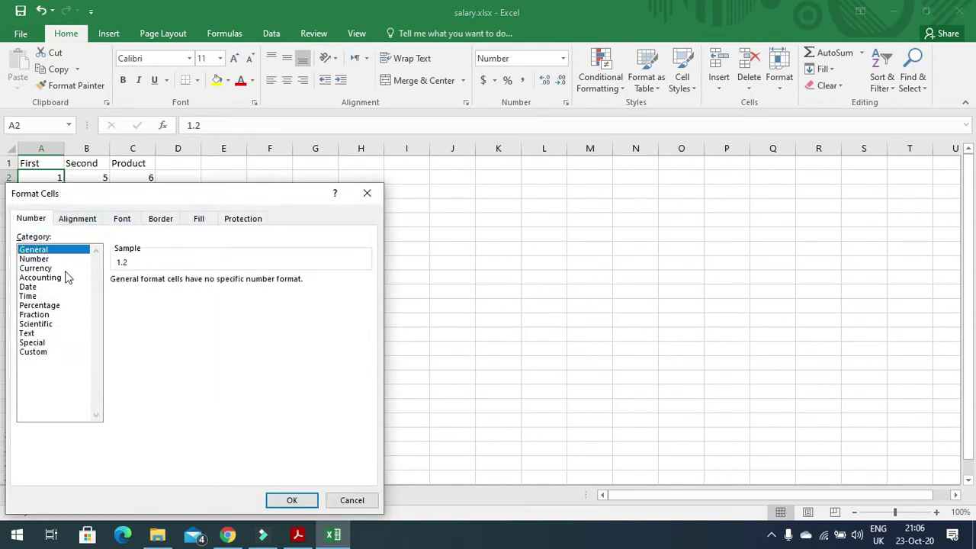
pyautogui.click(292, 499)
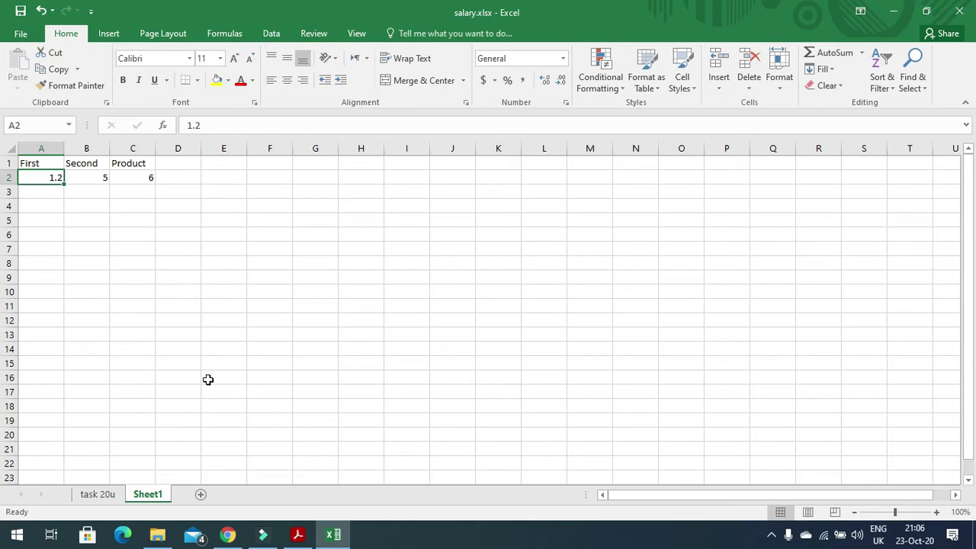
# Examine the values in A2 and B2 against the Product formula in C2
pyautogui.click(134, 193)
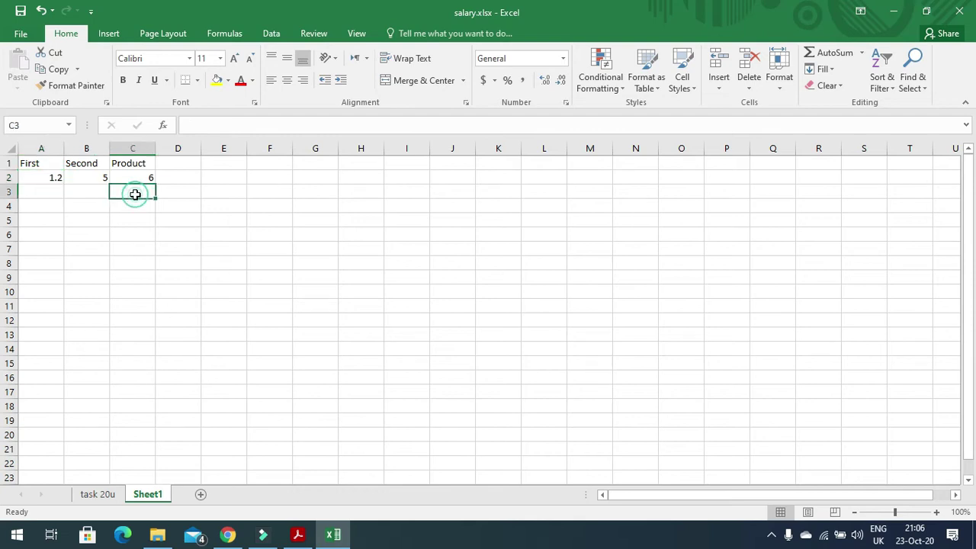
pyautogui.click(50, 180)
pyautogui.click(97, 178)
pyautogui.click(134, 178)
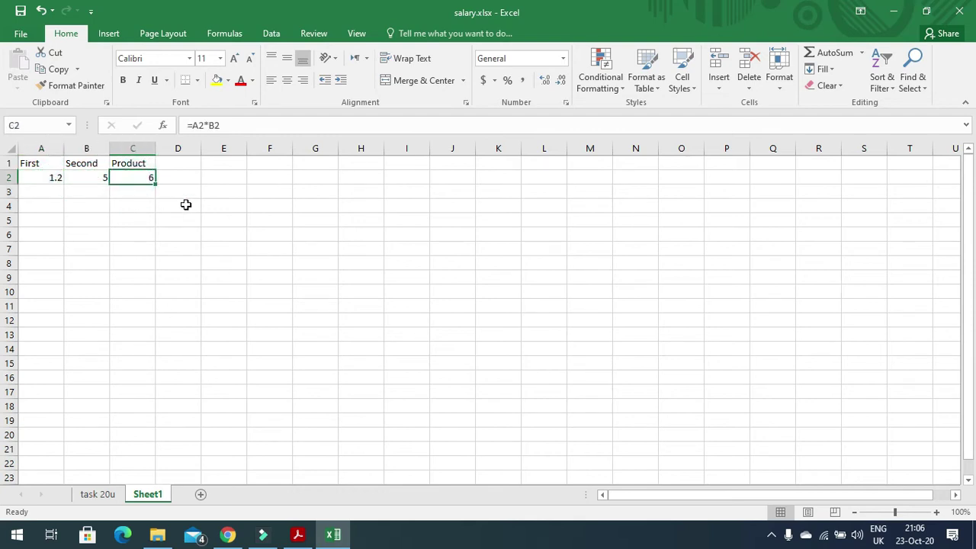
pyautogui.click(68, 179)
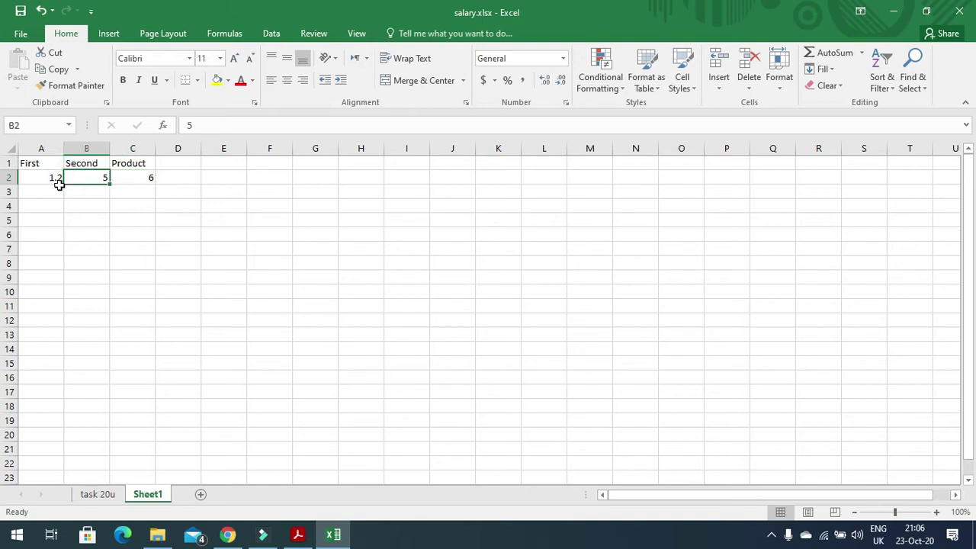
# Choose a Currency format for C2 with the £ English (United Kingdom) symbol and 1 decimal place
pyautogui.click(131, 179)
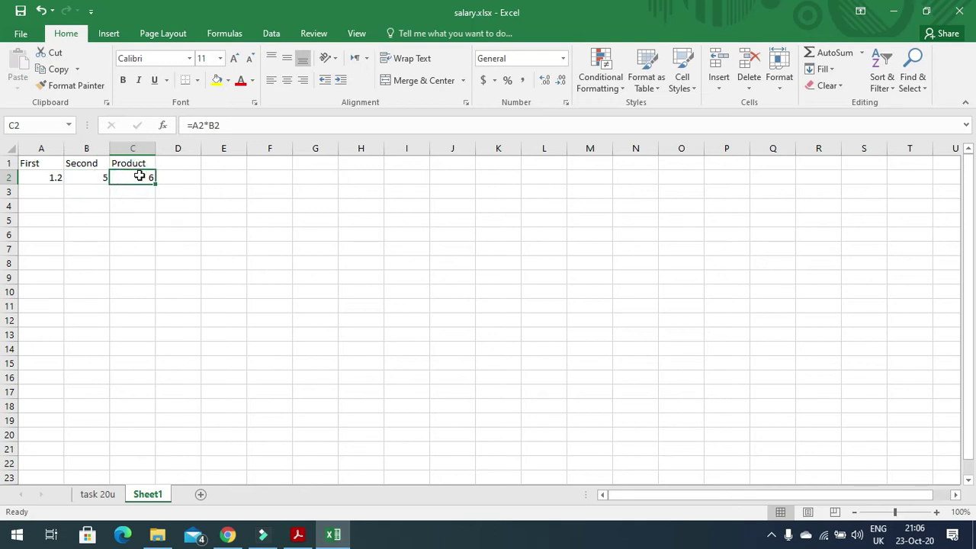
pyautogui.rightClick(140, 177)
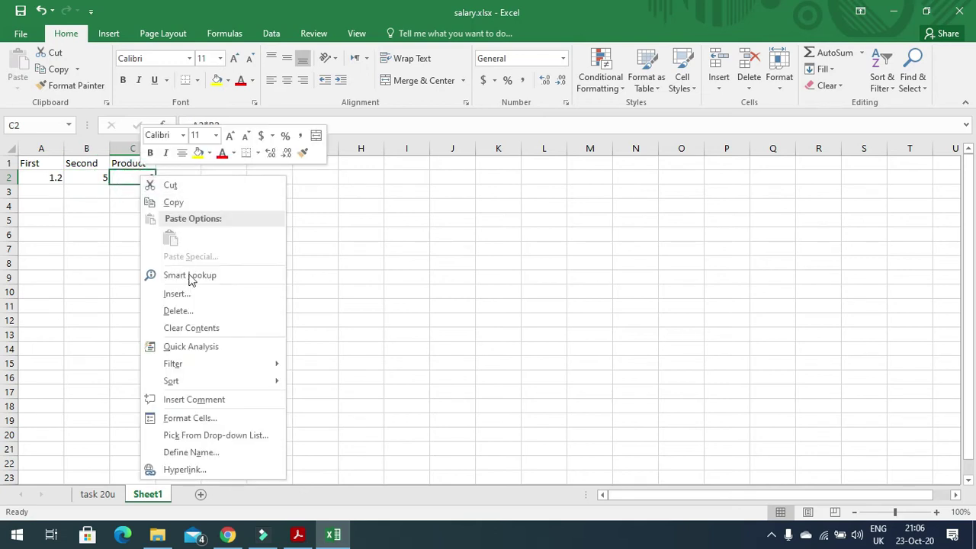
pyautogui.click(227, 419)
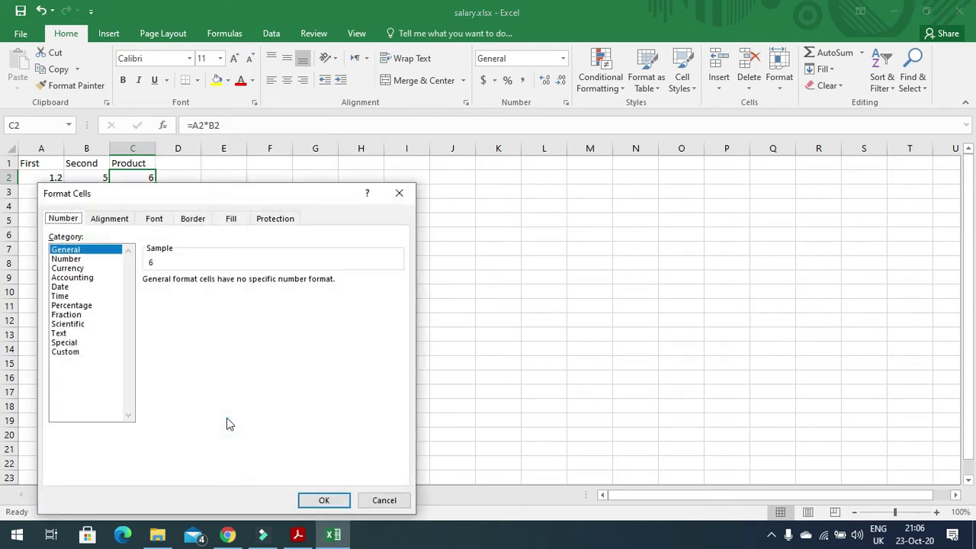
pyautogui.moveTo(168, 196); pyautogui.dragTo(248, 97)
pyautogui.click(165, 115)
pyautogui.click(183, 163)
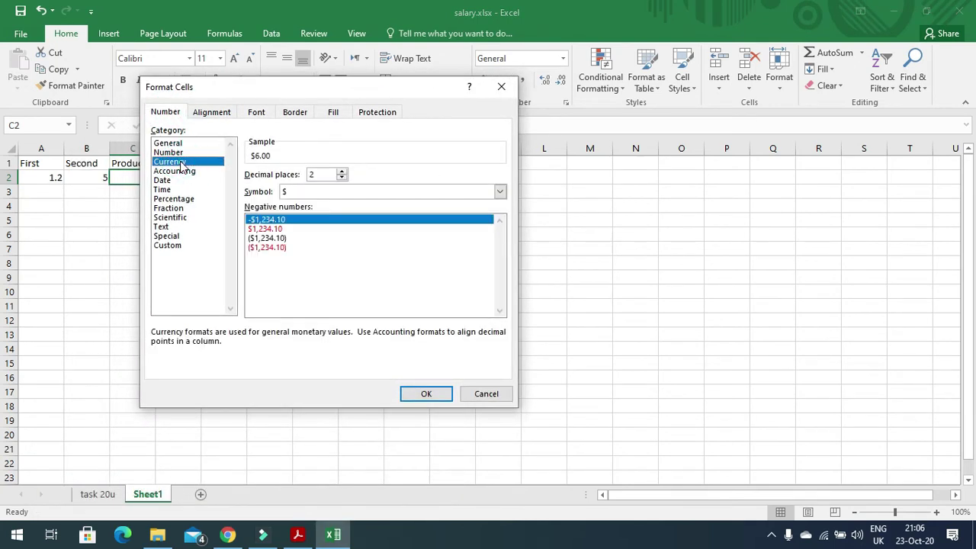
pyautogui.click(307, 192)
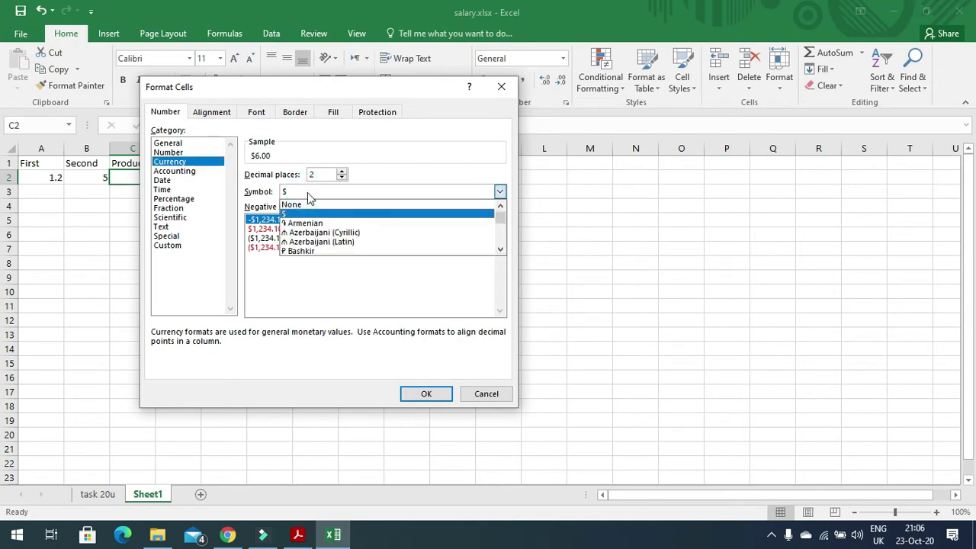
pyautogui.click(501, 251)
pyautogui.click(501, 251)
pyautogui.click(501, 251)
pyautogui.click(501, 251)
pyautogui.click(501, 252)
pyautogui.click(501, 252)
pyautogui.click(501, 252)
pyautogui.click(500, 251)
pyautogui.click(501, 251)
pyautogui.click(500, 252)
pyautogui.click(501, 252)
pyautogui.click(501, 252)
pyautogui.click(501, 252)
pyautogui.click(500, 251)
pyautogui.click(500, 251)
pyautogui.click(501, 251)
pyautogui.click(375, 224)
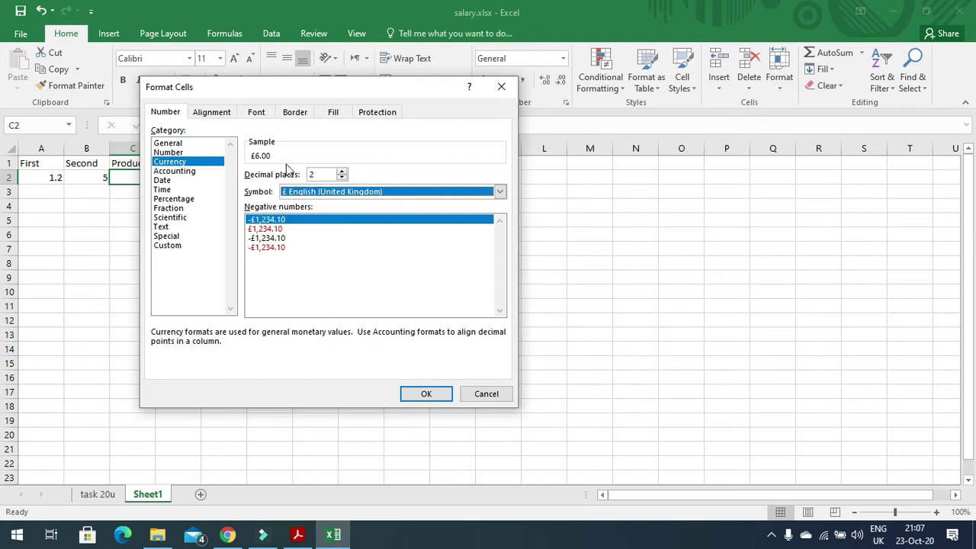
pyautogui.click(342, 177)
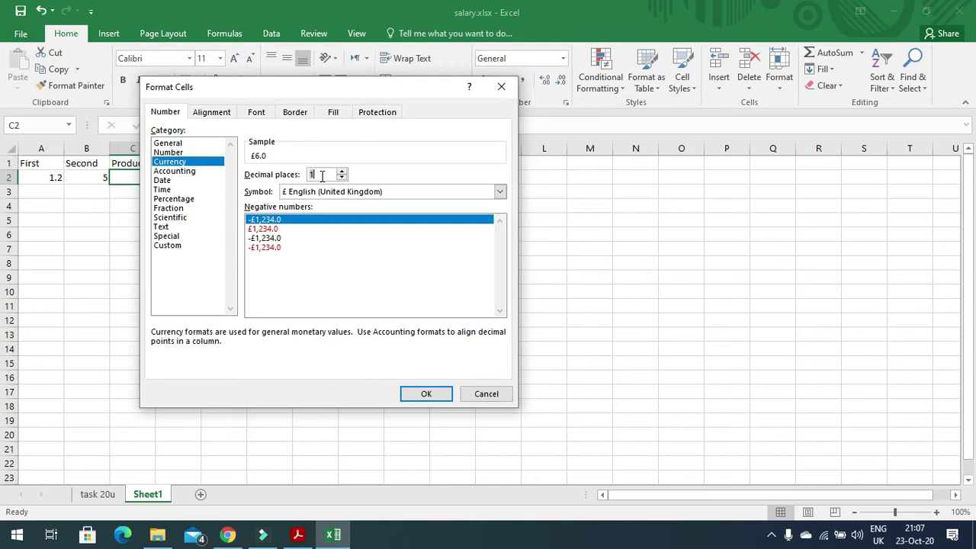
# Preview other number categories for C2, including Percentage, Date, Time and Text, and apply the Currency format
pyautogui.click(177, 200)
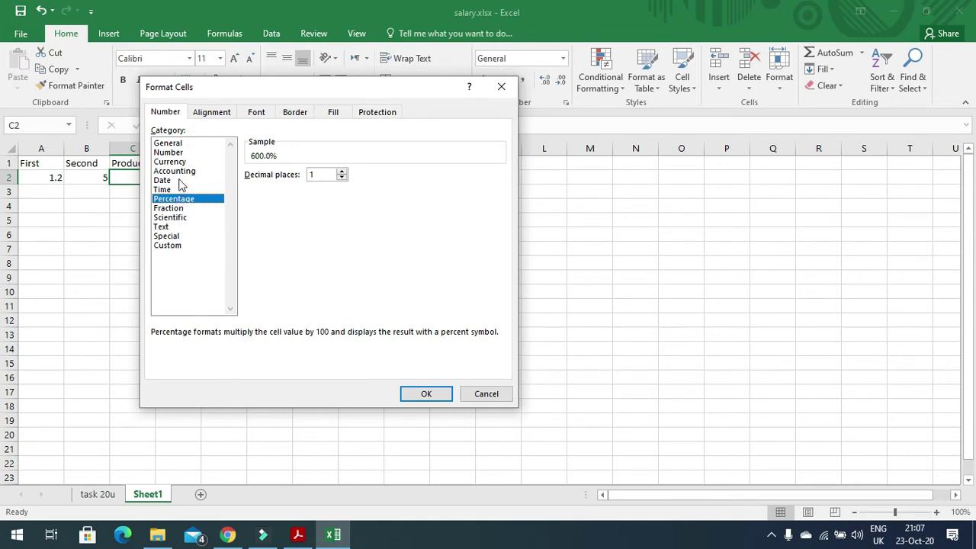
pyautogui.click(180, 182)
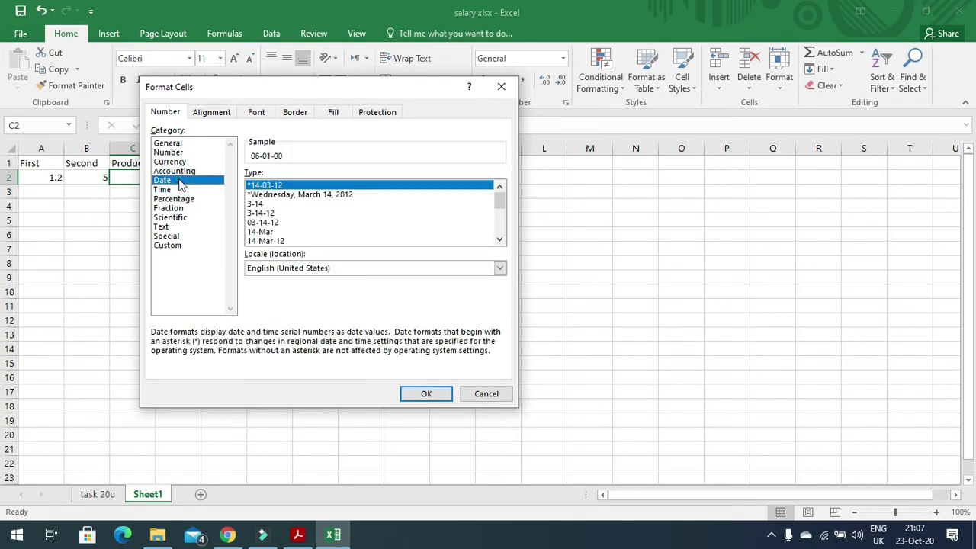
pyautogui.click(175, 192)
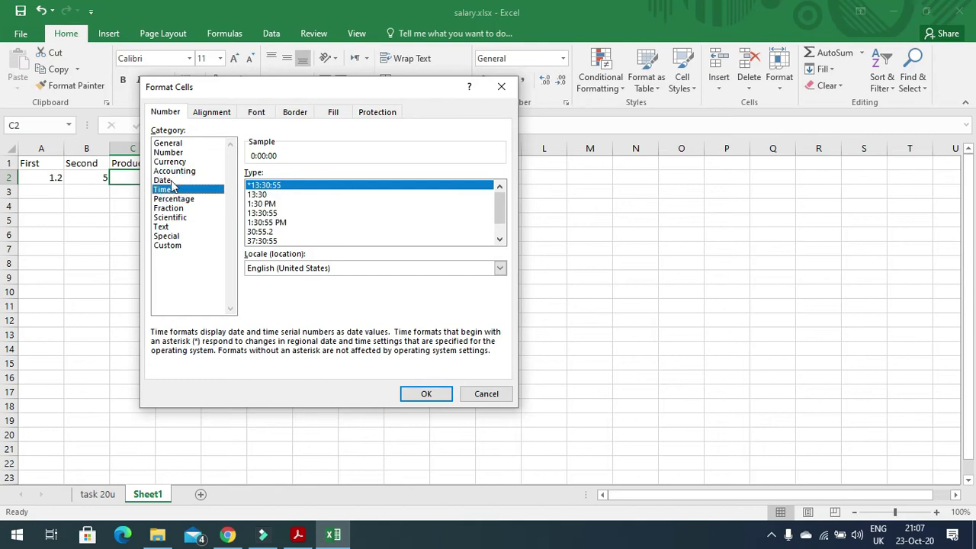
pyautogui.click(174, 170)
pyautogui.click(171, 162)
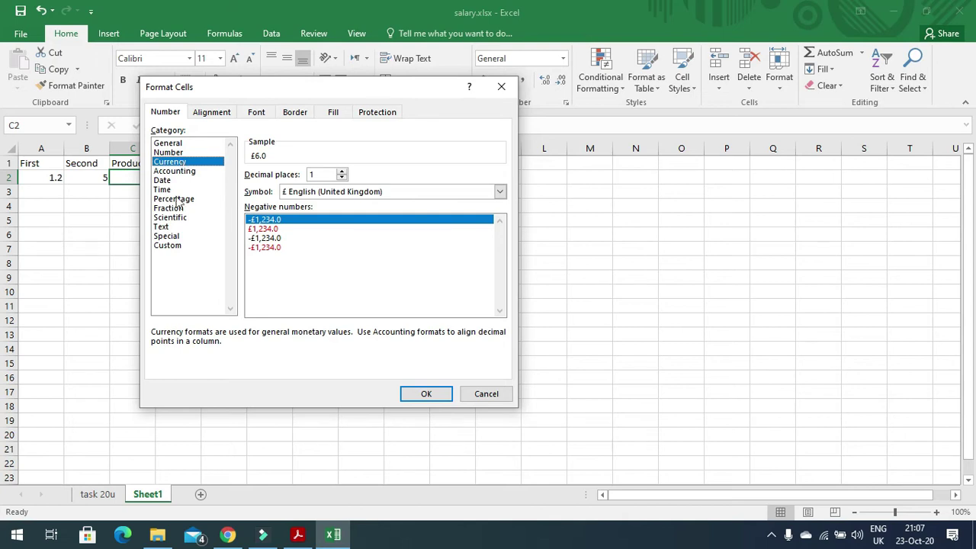
pyautogui.click(161, 227)
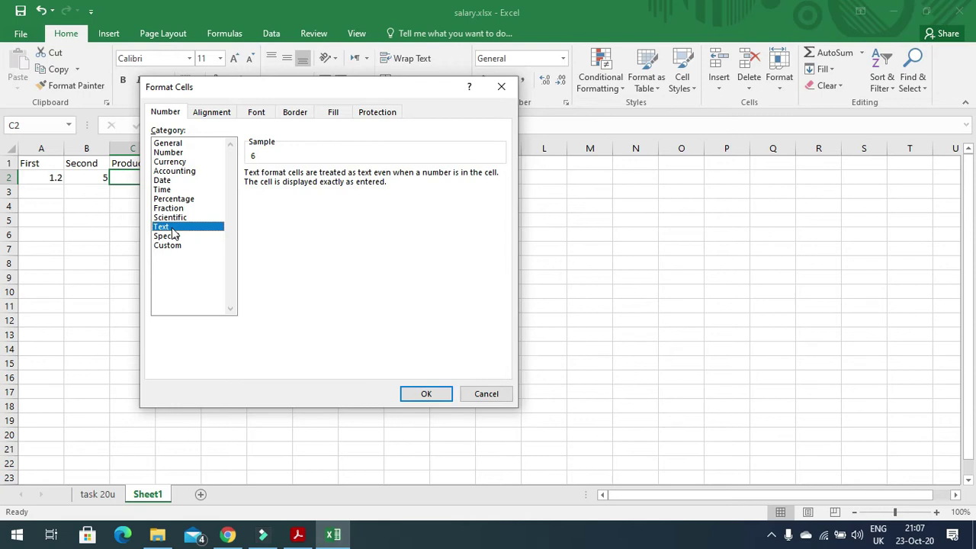
pyautogui.click(172, 162)
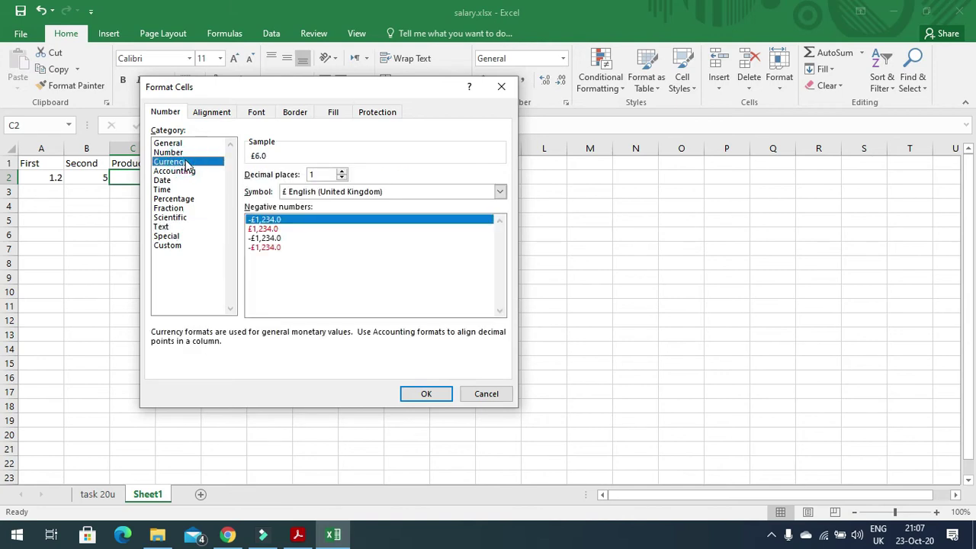
pyautogui.click(426, 393)
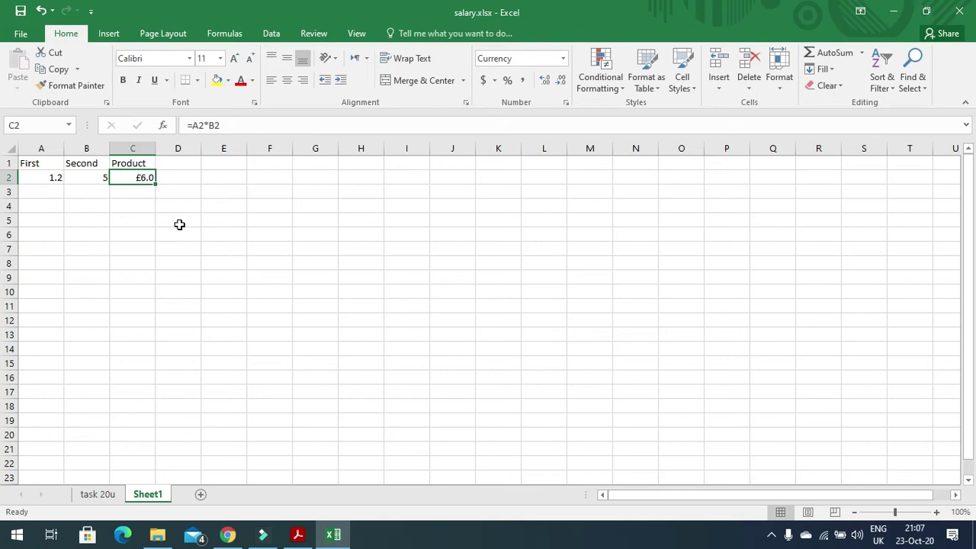
# Add inside and outline borders with a thin solid line to the range D4:G11
pyautogui.click(267, 226)
pyautogui.moveTo(173, 209); pyautogui.dragTo(308, 301)
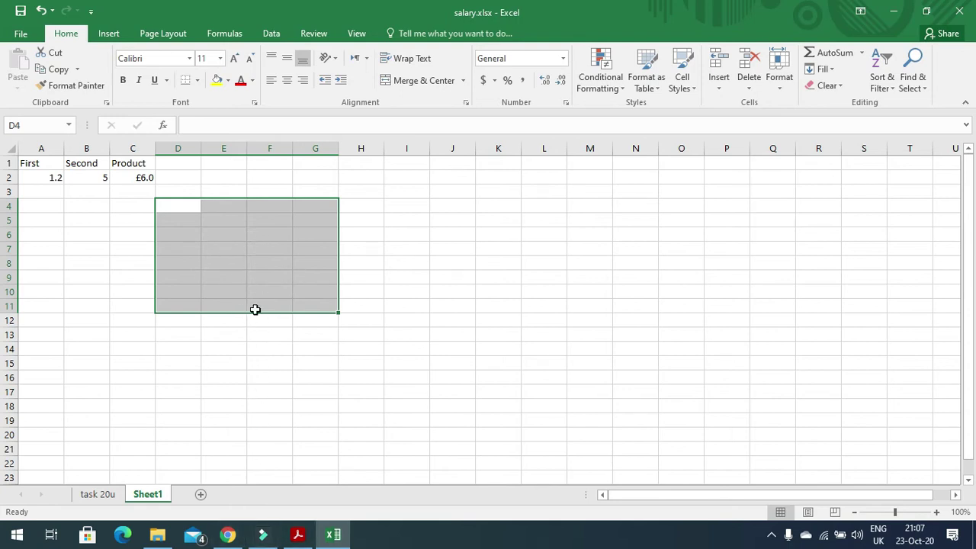
pyautogui.rightClick(238, 250)
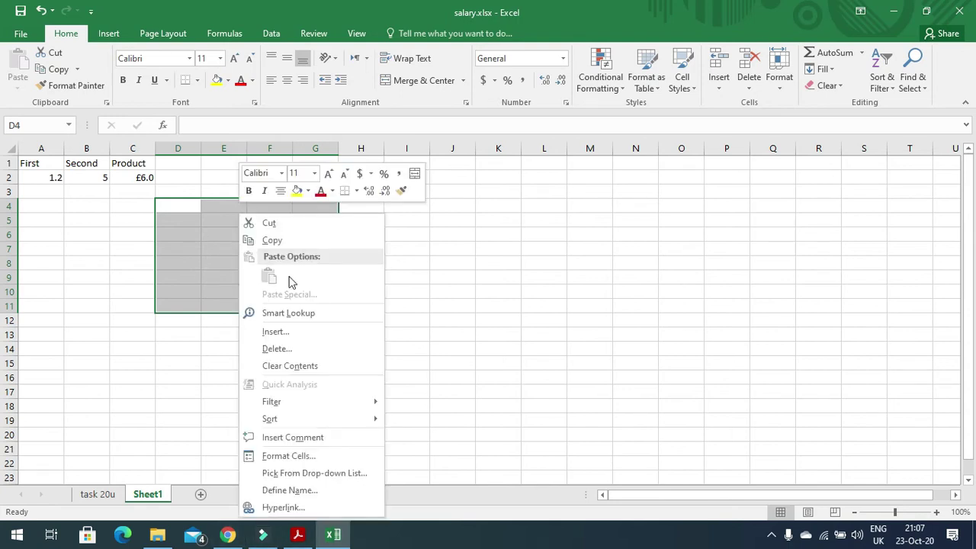
pyautogui.click(313, 455)
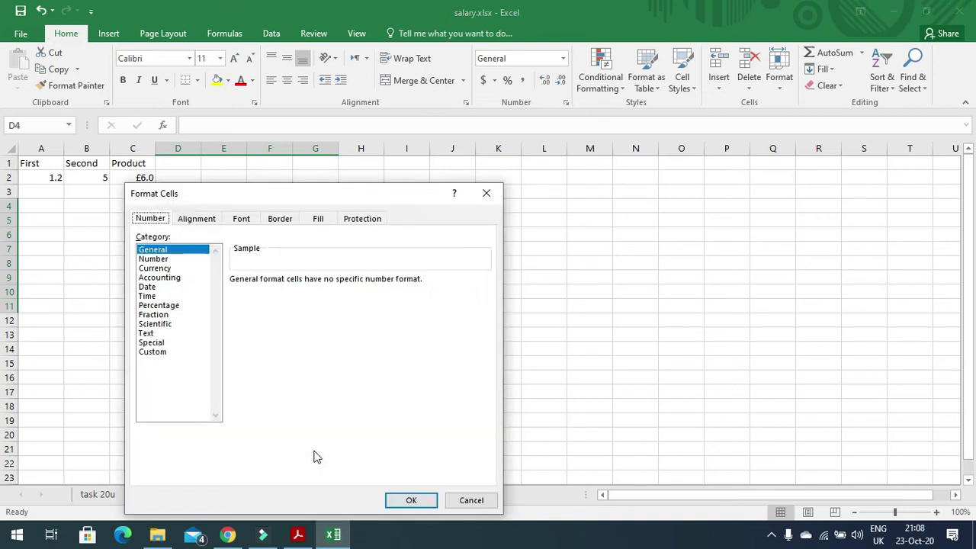
pyautogui.moveTo(276, 194); pyautogui.dragTo(309, 102)
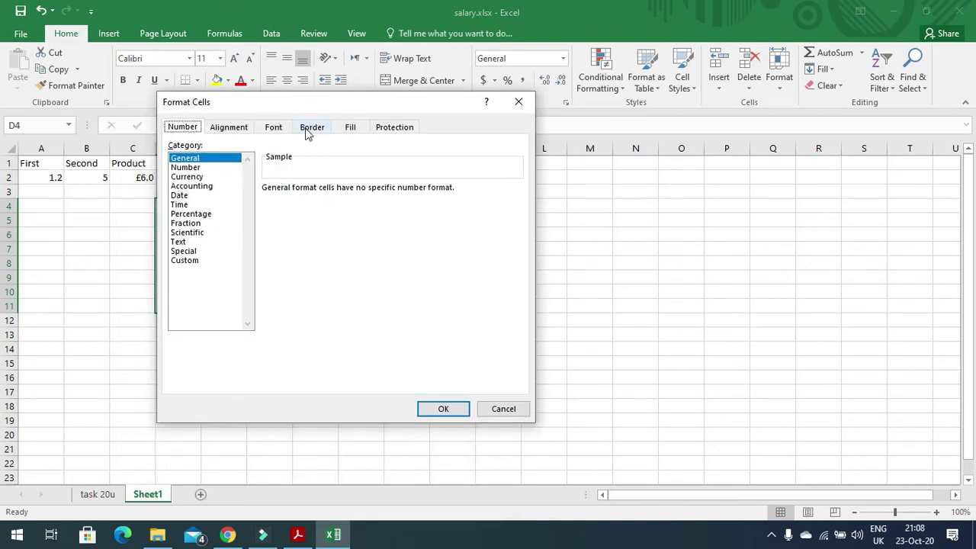
pyautogui.click(313, 129)
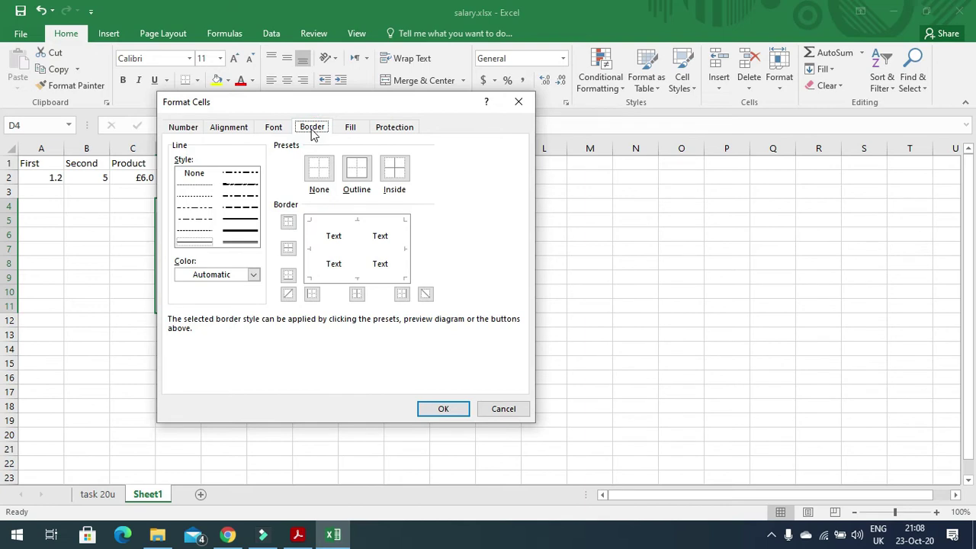
pyautogui.click(394, 181)
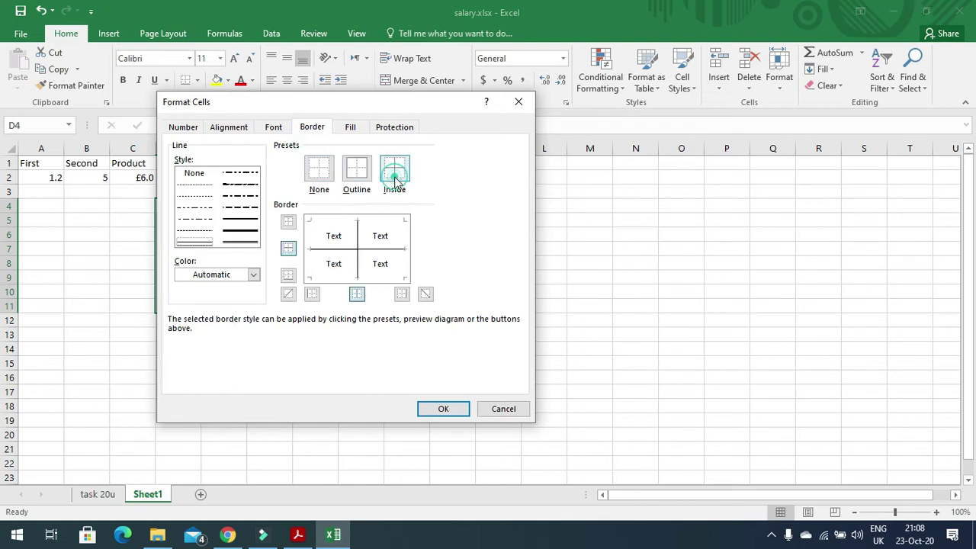
pyautogui.click(361, 178)
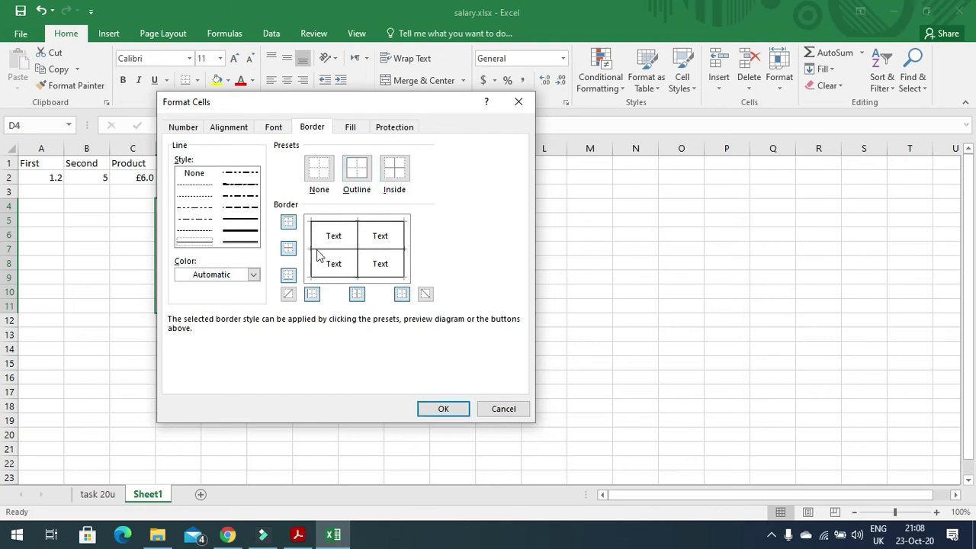
pyautogui.click(446, 408)
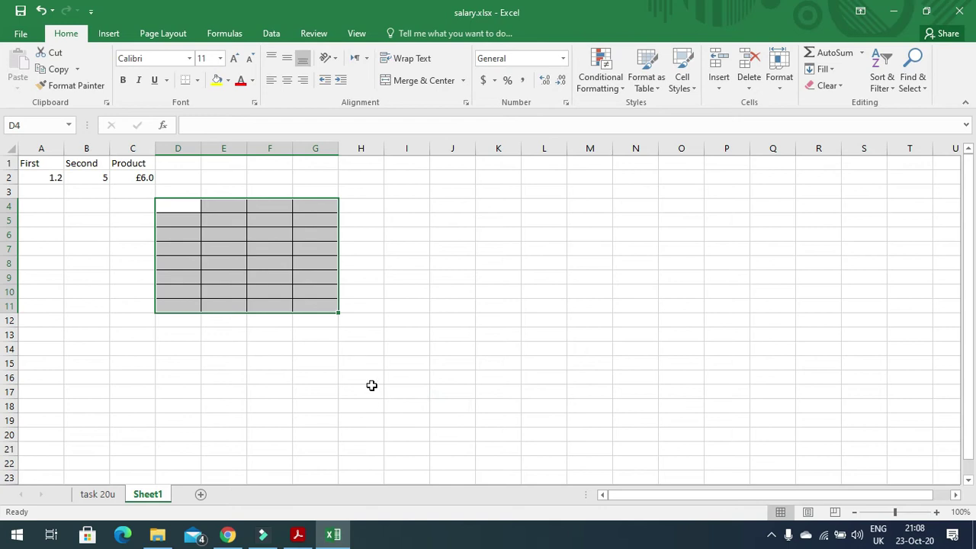
pyautogui.click(372, 388)
pyautogui.moveTo(185, 207); pyautogui.dragTo(291, 222)
pyautogui.click(320, 259)
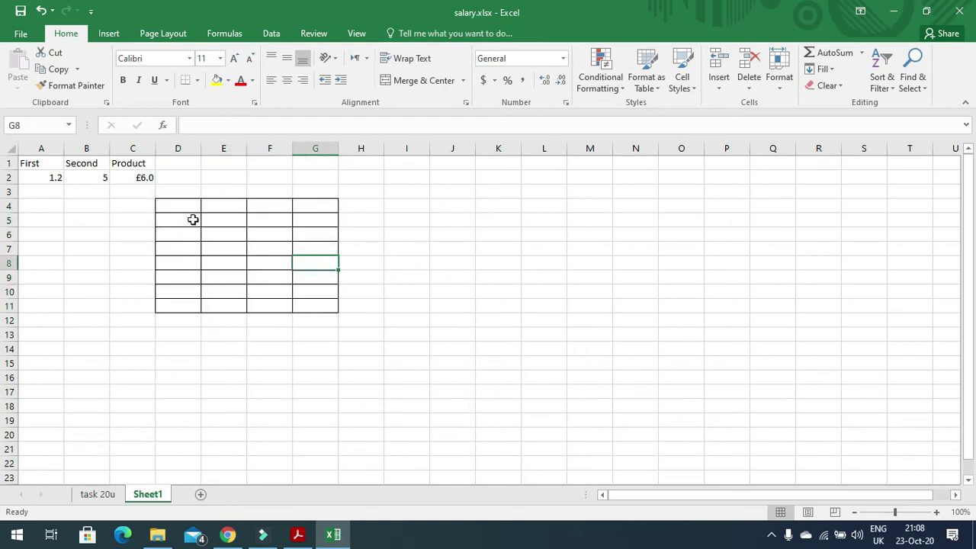
# Enlarge cell D4 by making row 4 taller and column D about twice as wide, and enter ICT in it
pyautogui.moveTo(9, 212); pyautogui.dragTo(9, 266)
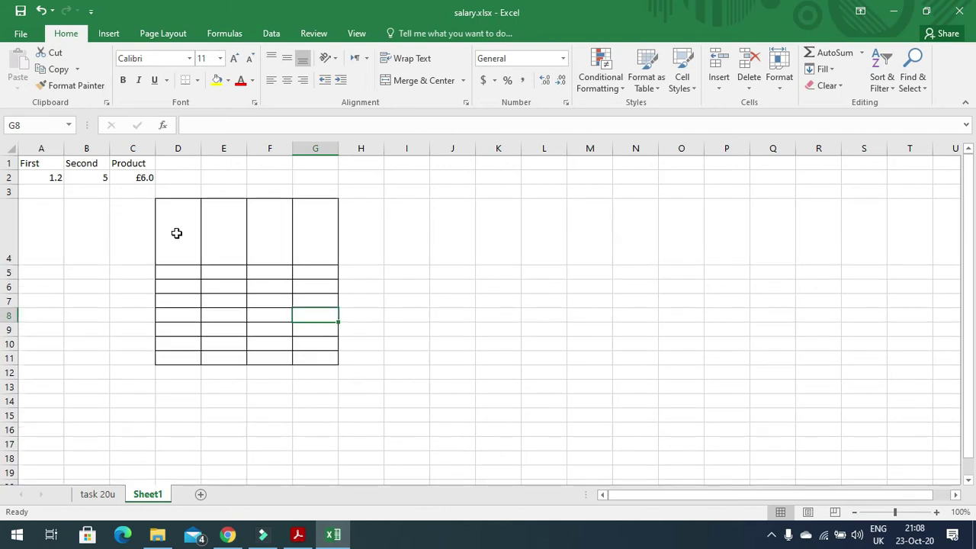
pyautogui.moveTo(202, 148); pyautogui.dragTo(247, 151)
pyautogui.click(215, 229)
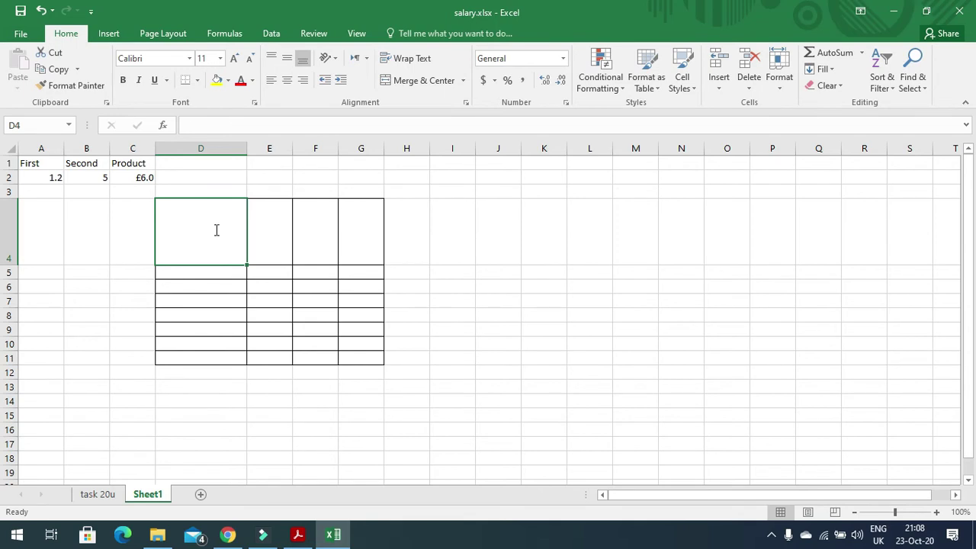
pyautogui.write('ICT')
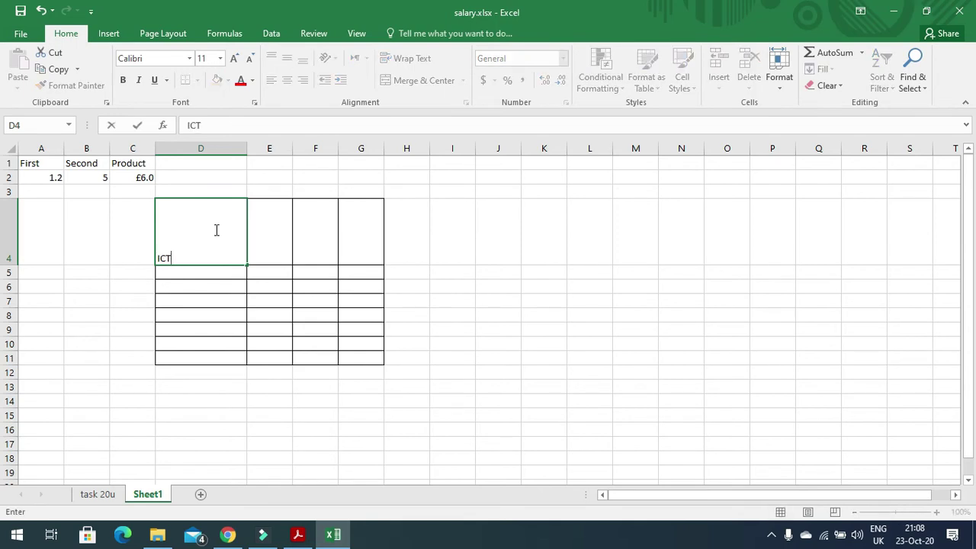
pyautogui.press('Return')
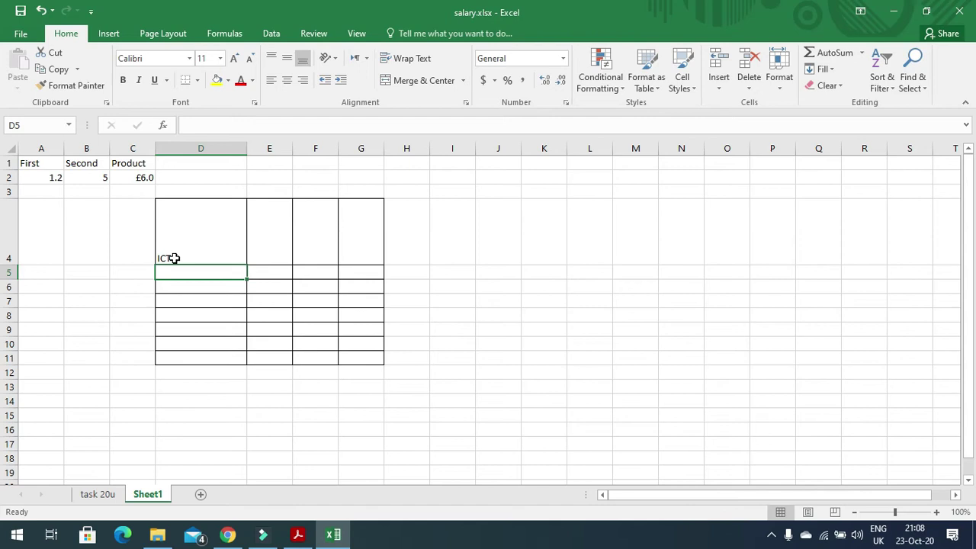
# Center the text in cell D4 both horizontally and vertically
pyautogui.click(174, 259)
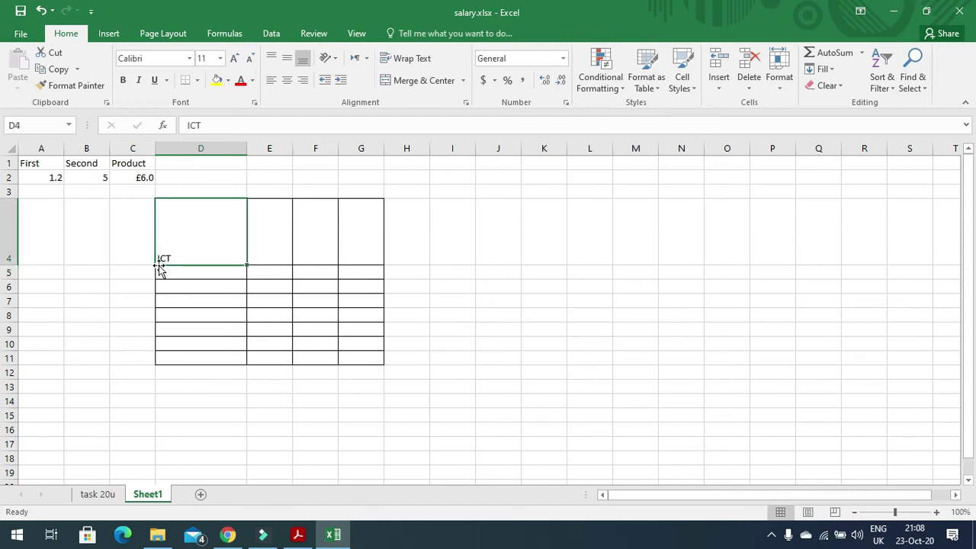
pyautogui.rightClick(205, 221)
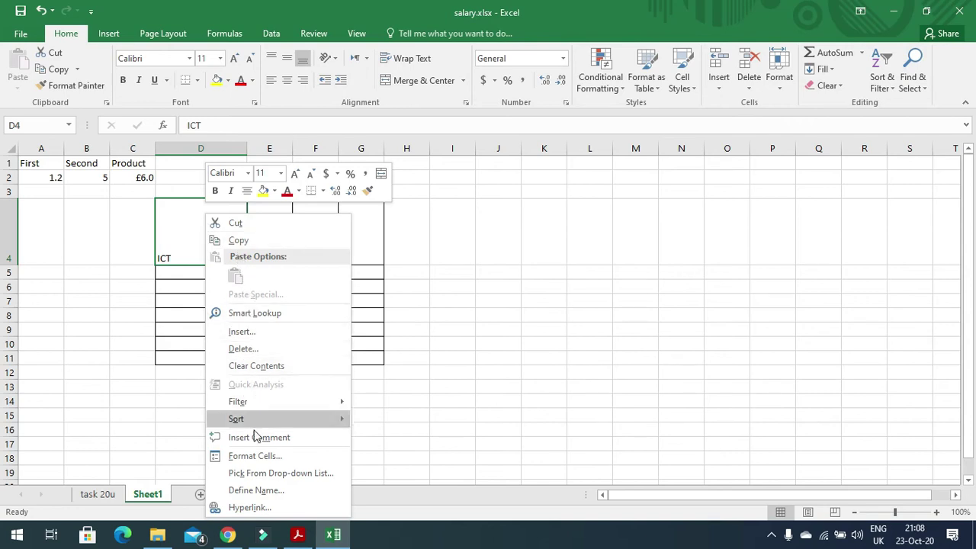
pyautogui.click(257, 456)
pyautogui.moveTo(270, 199); pyautogui.dragTo(393, 156)
pyautogui.click(321, 166)
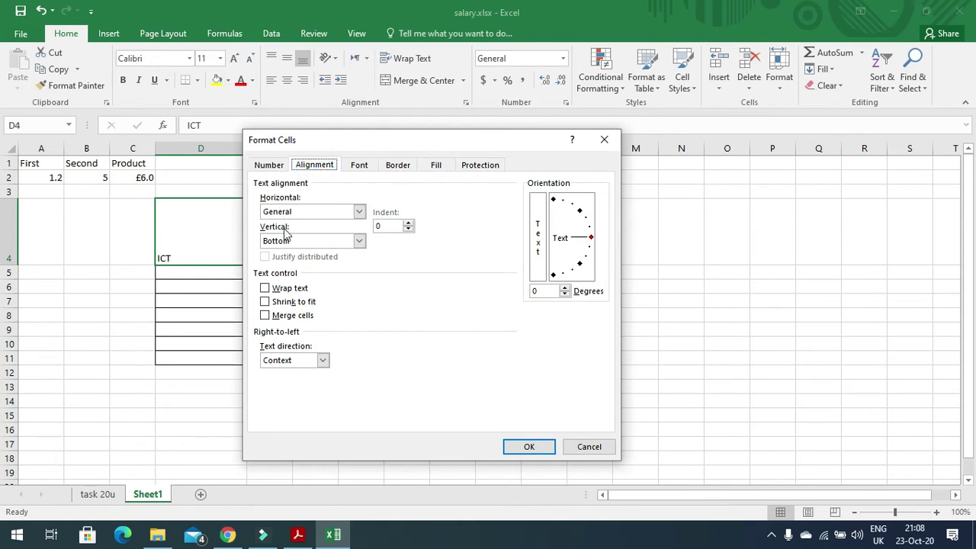
pyautogui.moveTo(408, 140); pyautogui.dragTo(485, 94)
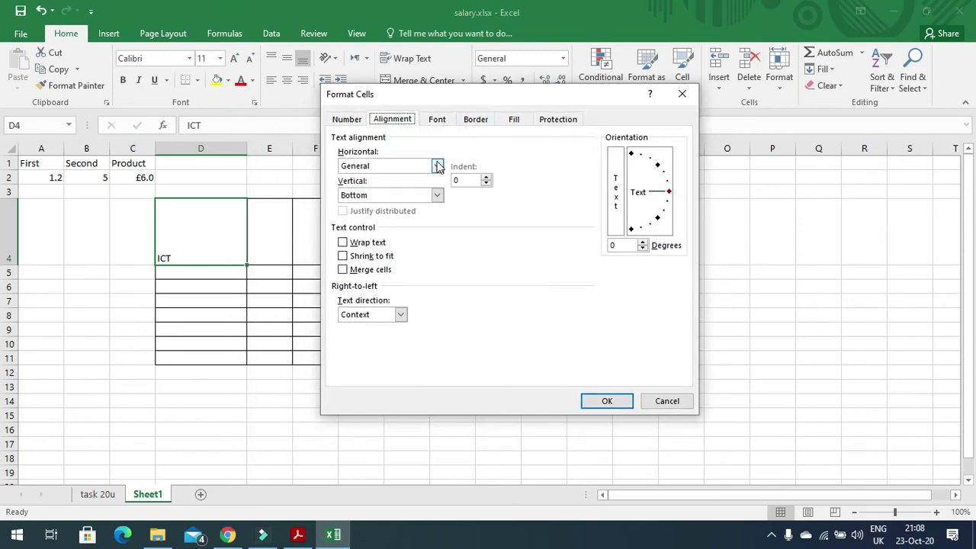
pyautogui.click(438, 166)
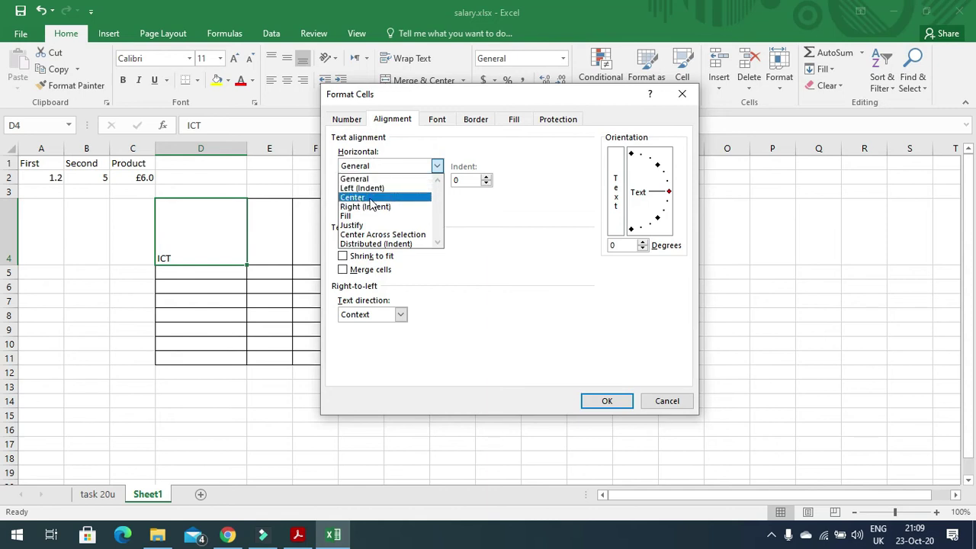
pyautogui.click(370, 199)
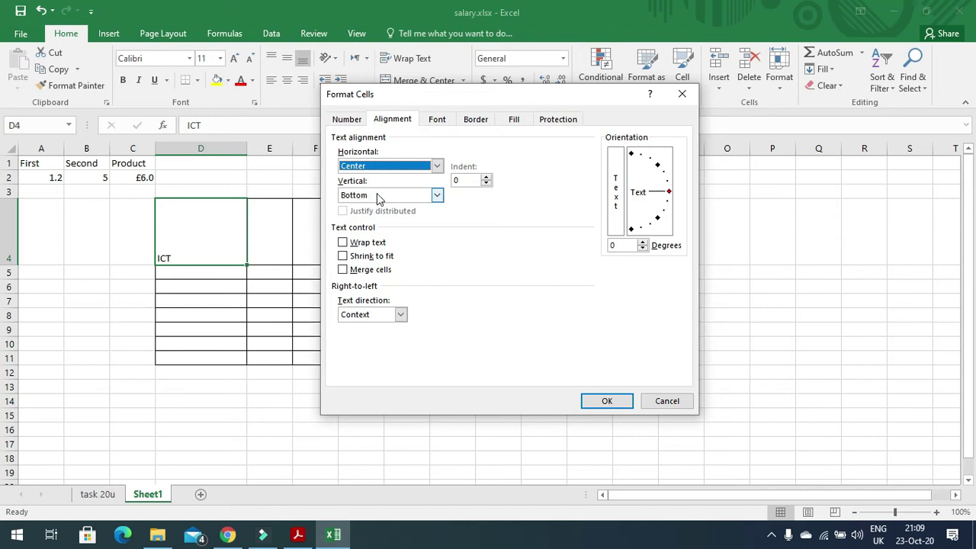
pyautogui.click(376, 197)
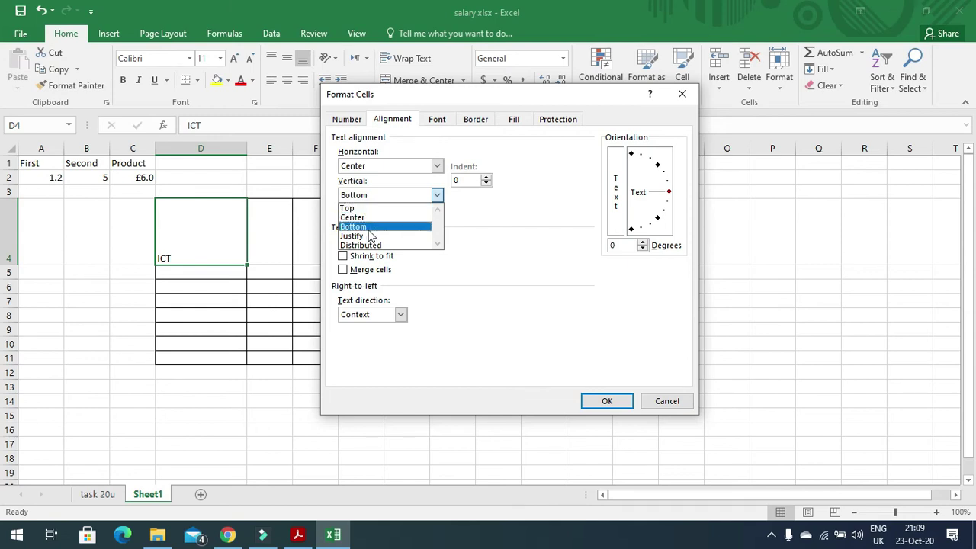
pyautogui.click(366, 217)
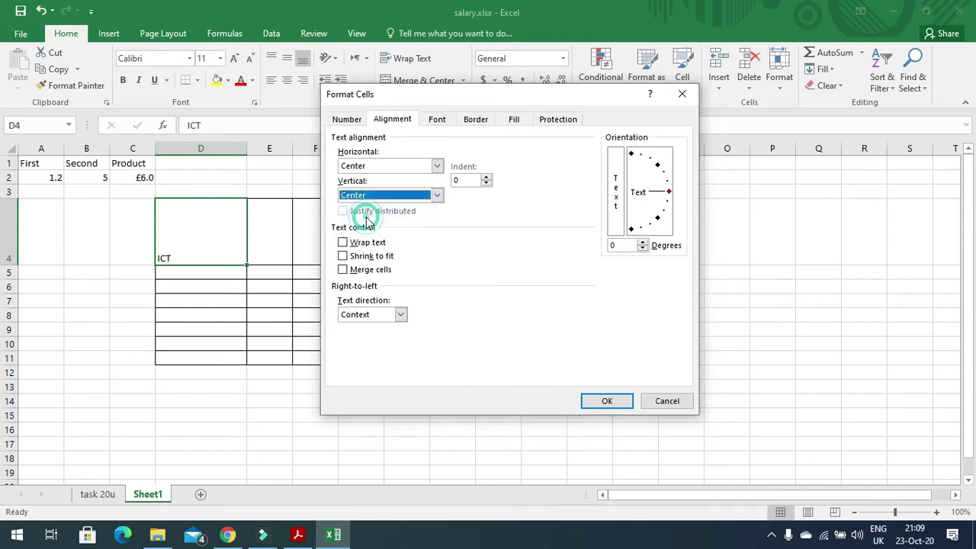
pyautogui.click(607, 401)
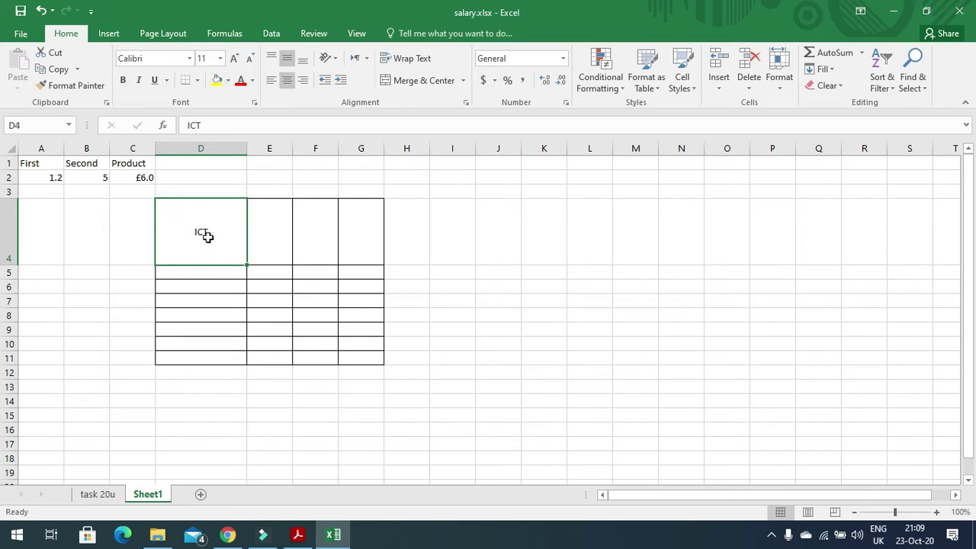
# Reduce the height of row 4 and the width of column D, and change D4's text to ICT Examination for 2020 and 2021
pyautogui.moveTo(13, 263); pyautogui.dragTo(15, 226)
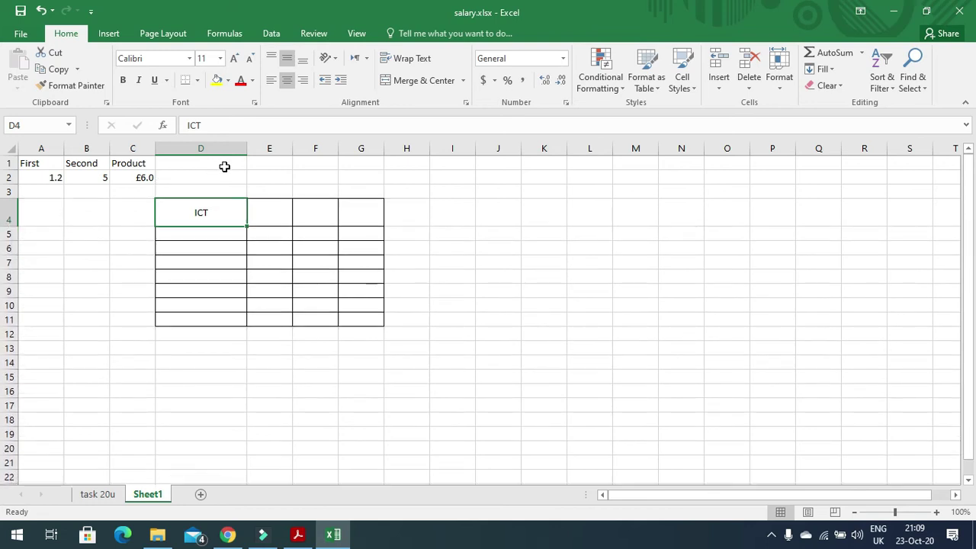
pyautogui.moveTo(246, 148); pyautogui.dragTo(221, 144)
pyautogui.doubleClick(202, 216)
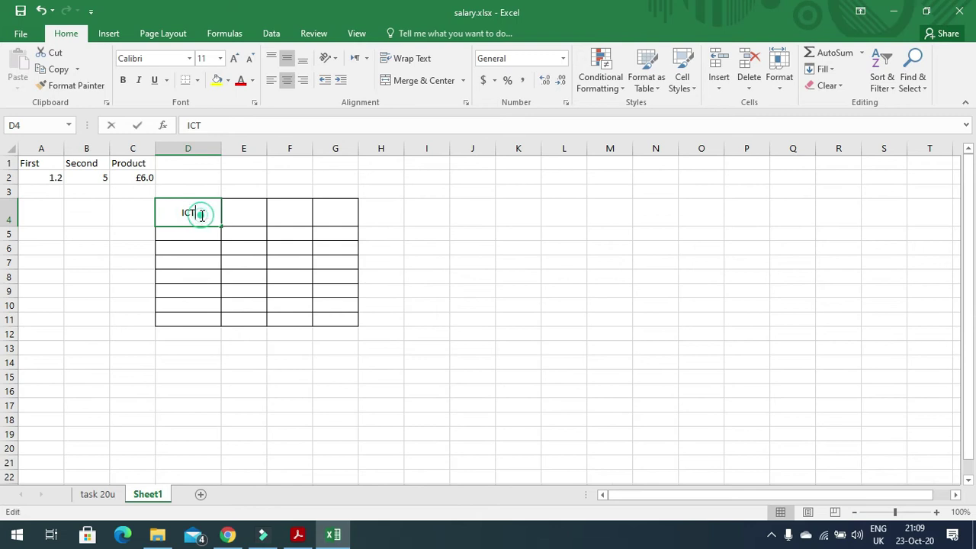
pyautogui.write('ICT Exam')
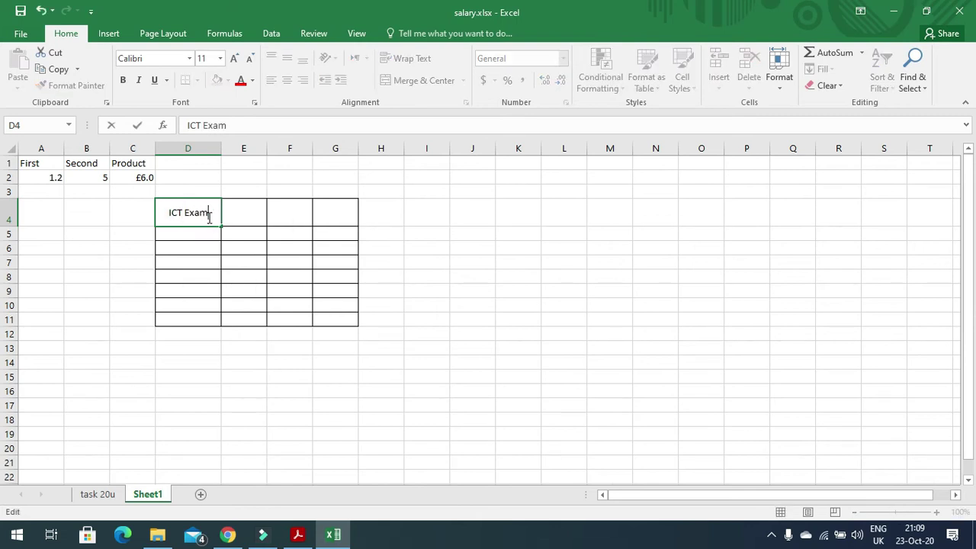
pyautogui.write('ination fo')
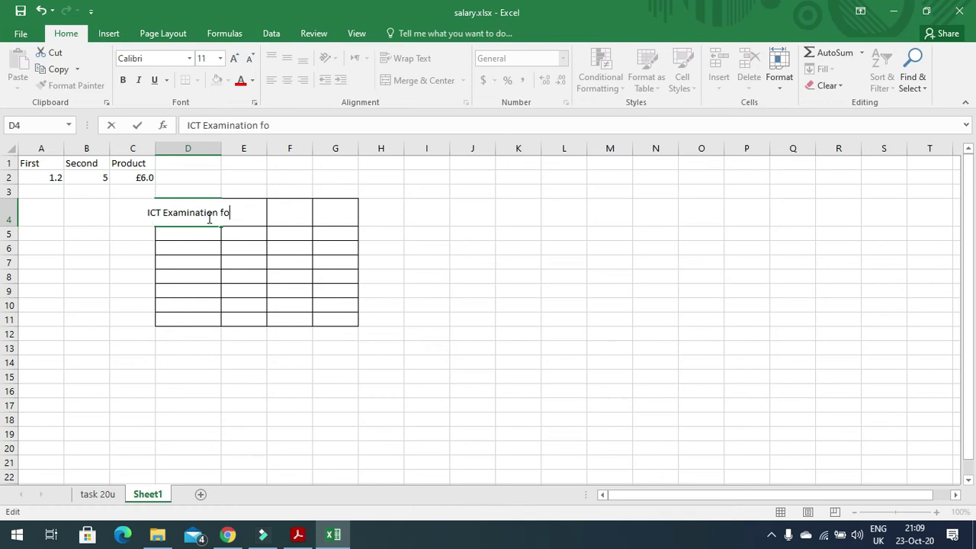
pyautogui.write('r 2020')
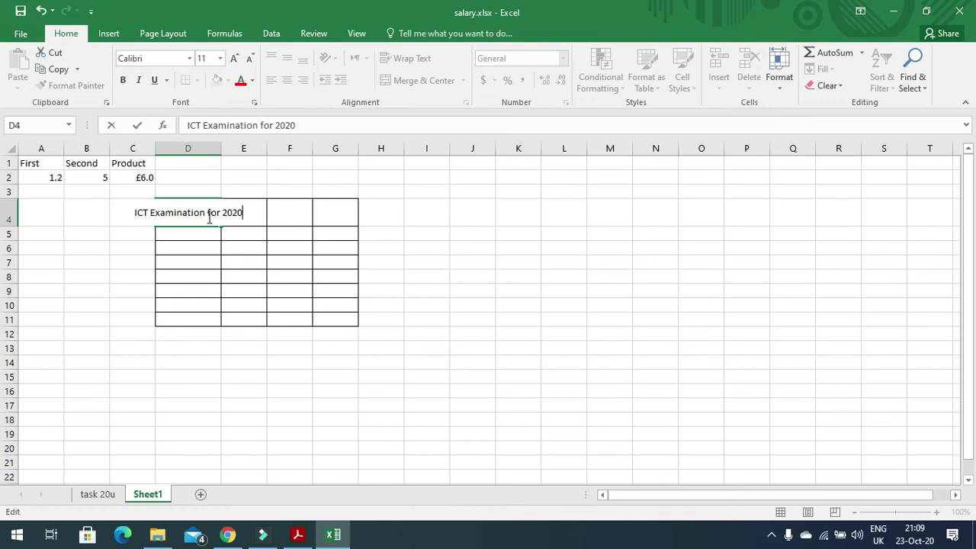
pyautogui.write(' and 2021')
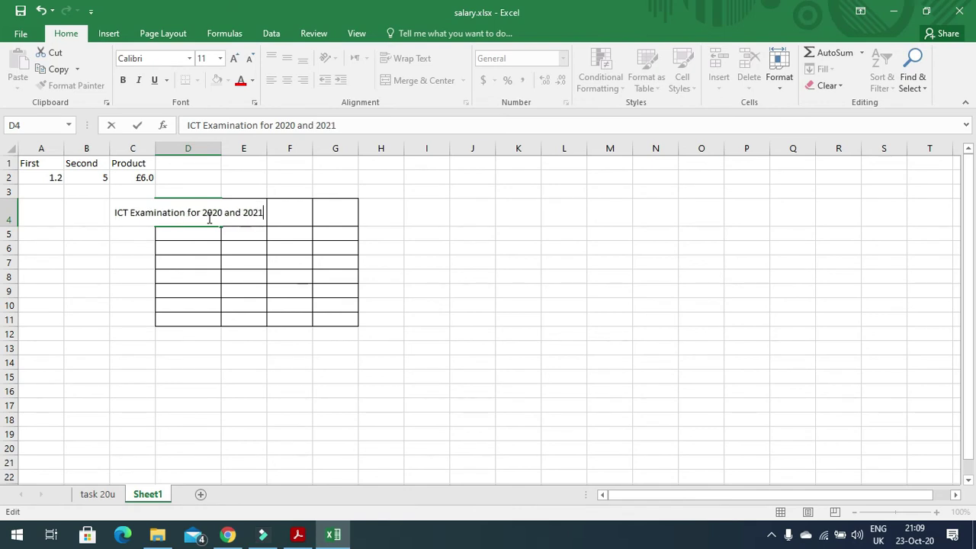
pyautogui.press('Return')
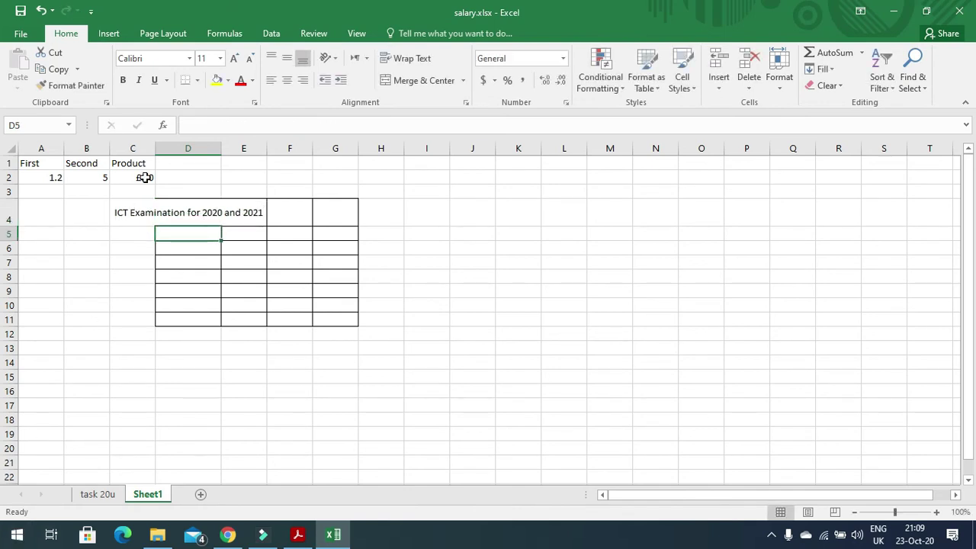
# Turn on Wrap text for D4:G4, and enlarge column D and row 4 slightly to fit the whole title in D4
pyautogui.click(183, 209)
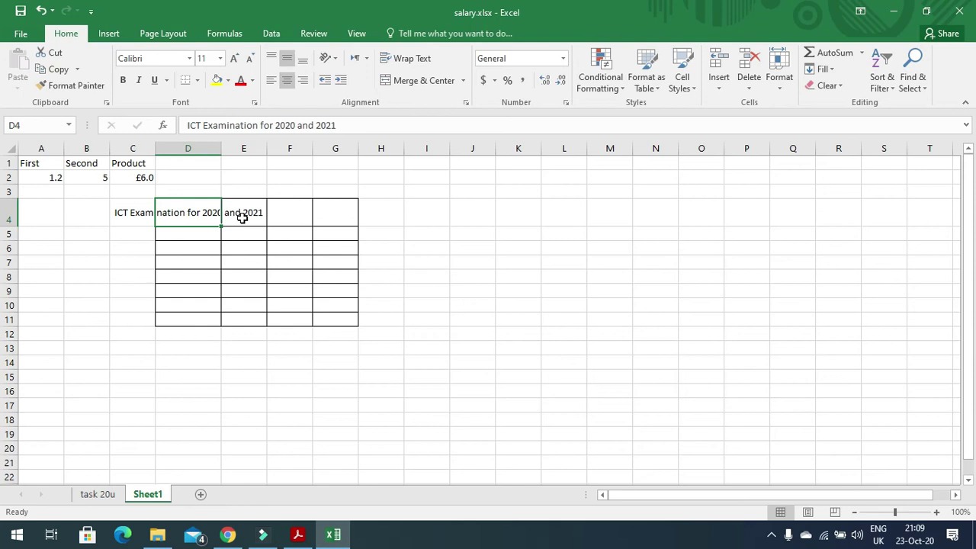
pyautogui.click(183, 231)
pyautogui.click(190, 213)
pyautogui.moveTo(189, 213); pyautogui.dragTo(322, 207)
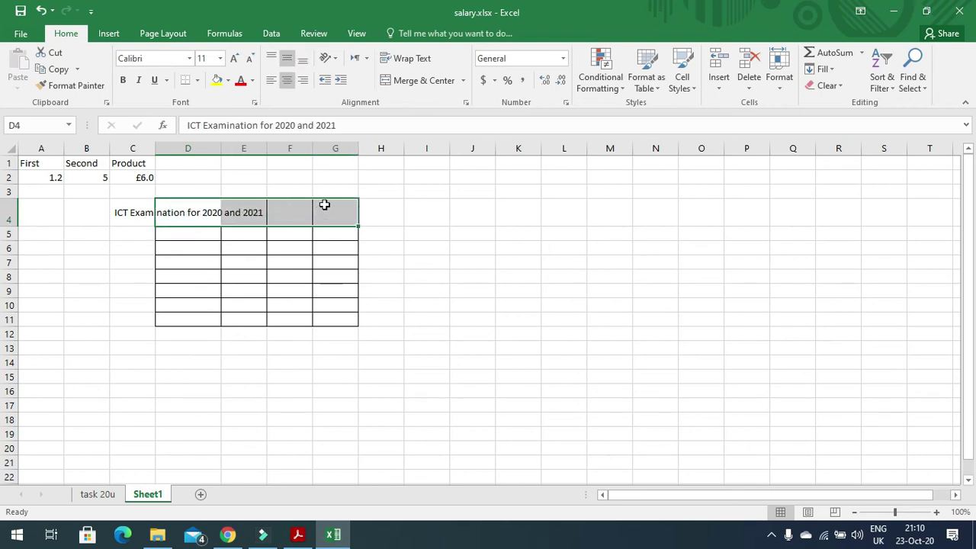
pyautogui.rightClick(201, 217)
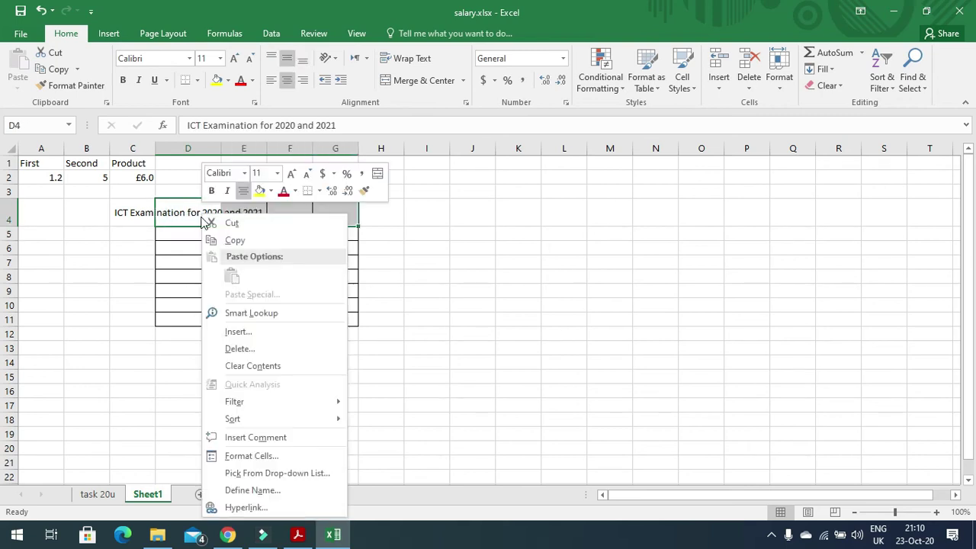
pyautogui.click(262, 465)
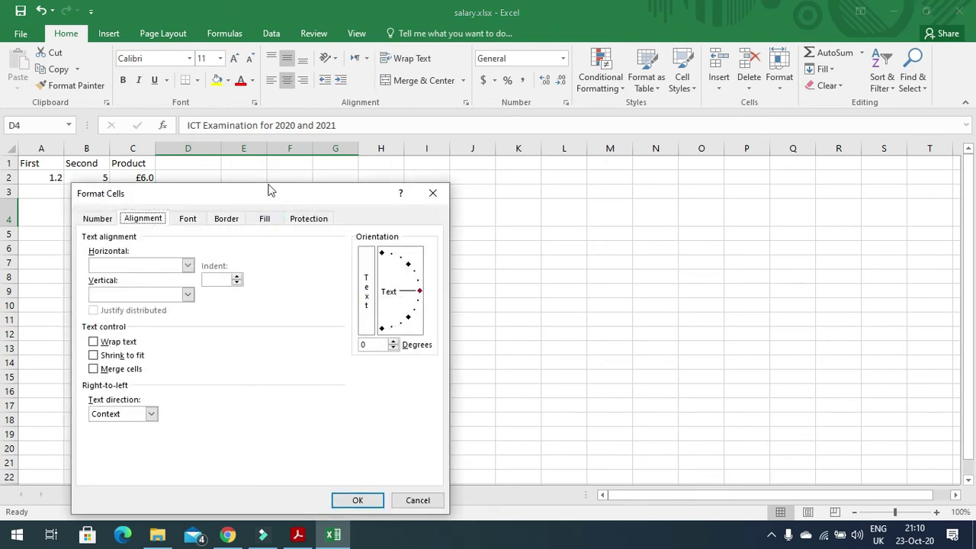
pyautogui.moveTo(275, 197); pyautogui.dragTo(525, 52)
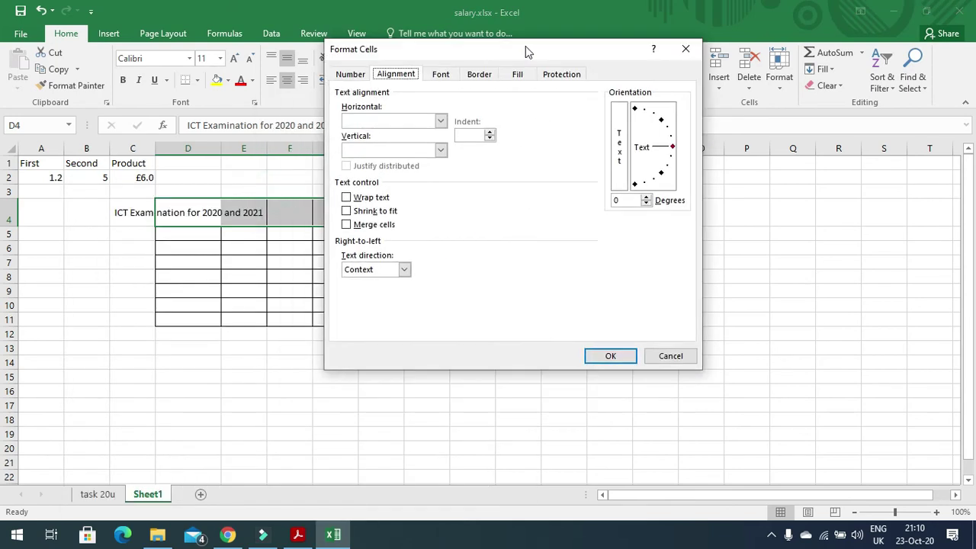
pyautogui.click(347, 198)
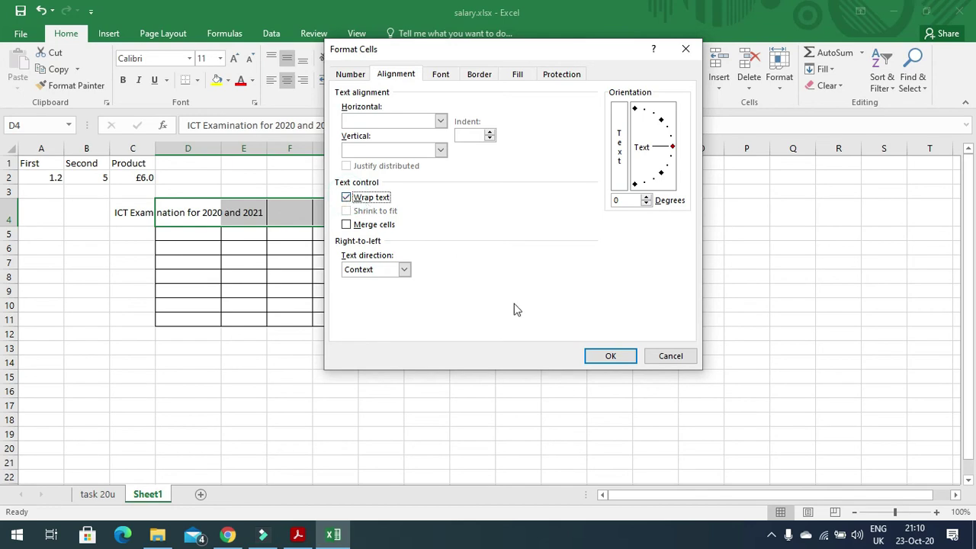
pyautogui.click(608, 357)
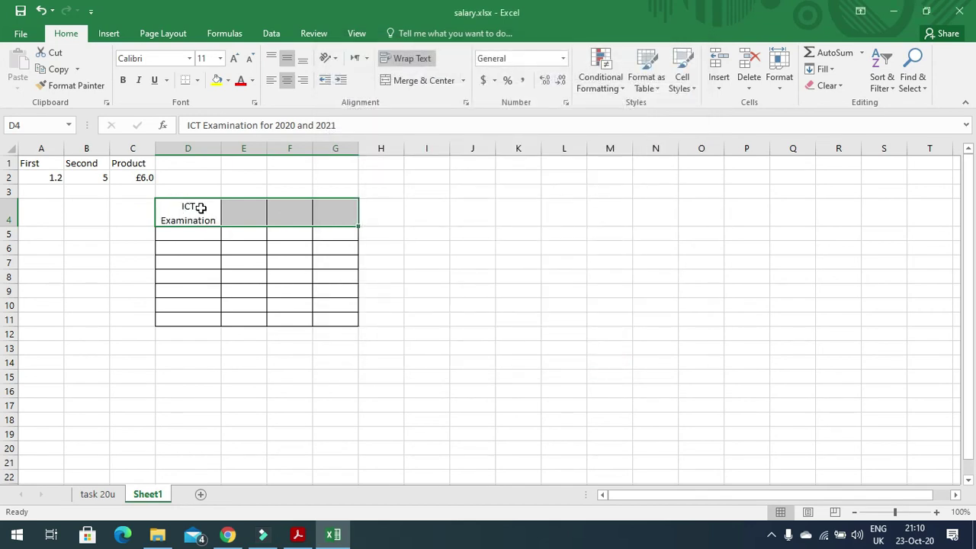
pyautogui.moveTo(221, 147); pyautogui.dragTo(232, 149)
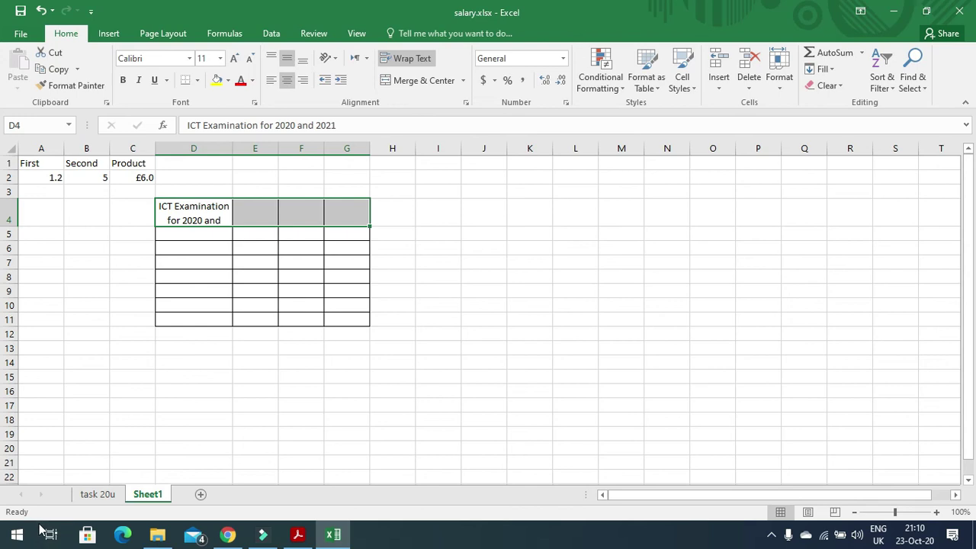
pyautogui.moveTo(11, 227); pyautogui.dragTo(12, 242)
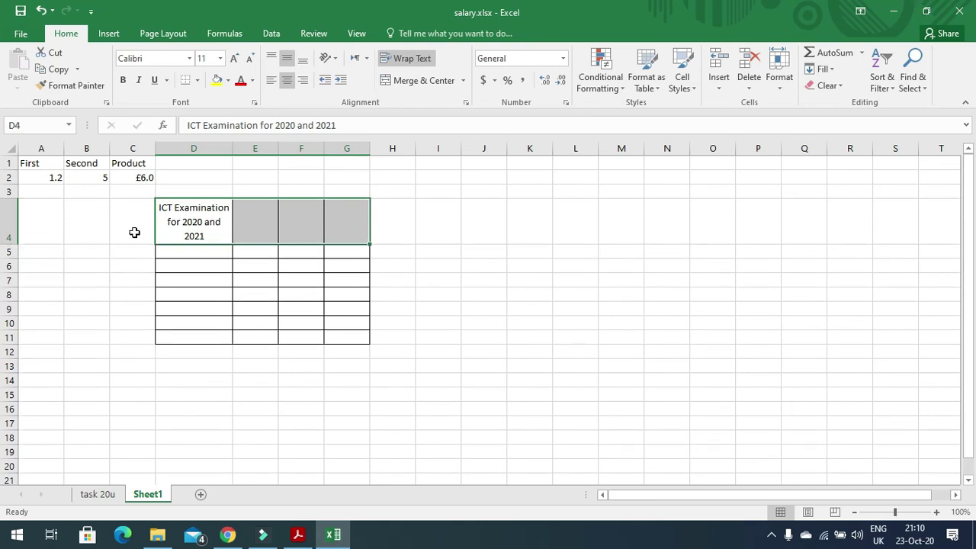
# Merge and center cells D4:G4 so the title spans the full width of the table
pyautogui.click(246, 235)
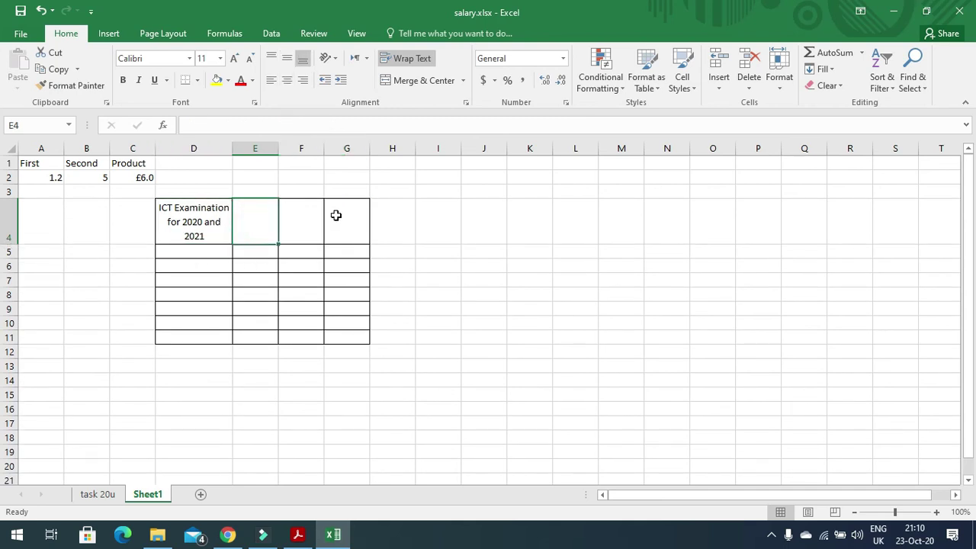
pyautogui.moveTo(342, 217); pyautogui.dragTo(209, 230)
pyautogui.click(364, 220)
pyautogui.moveTo(353, 226); pyautogui.dragTo(209, 229)
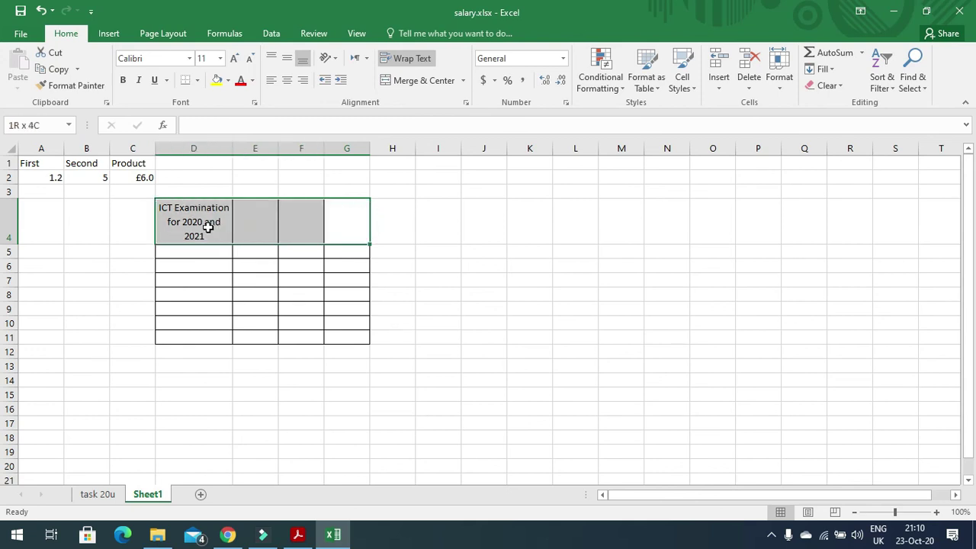
pyautogui.click(416, 81)
pyautogui.click(421, 381)
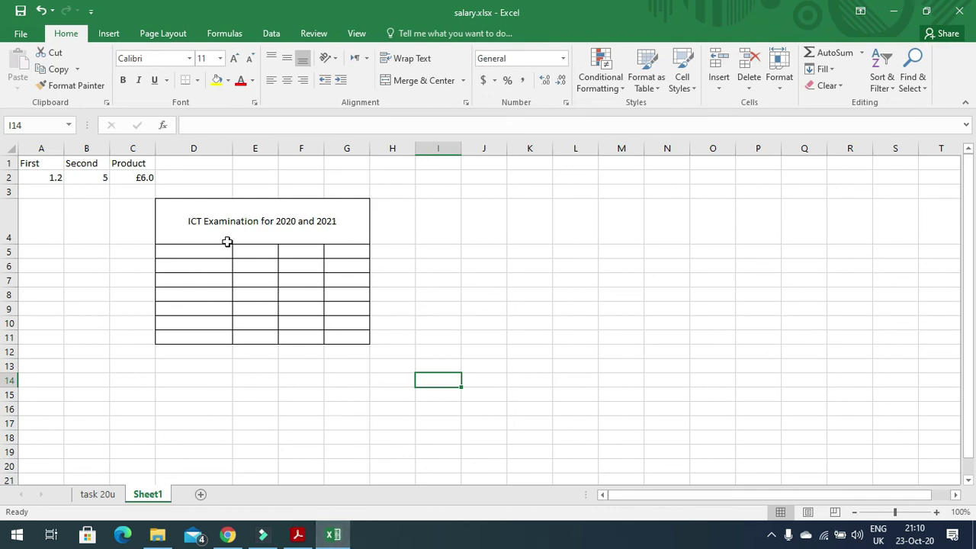
pyautogui.click(298, 535)
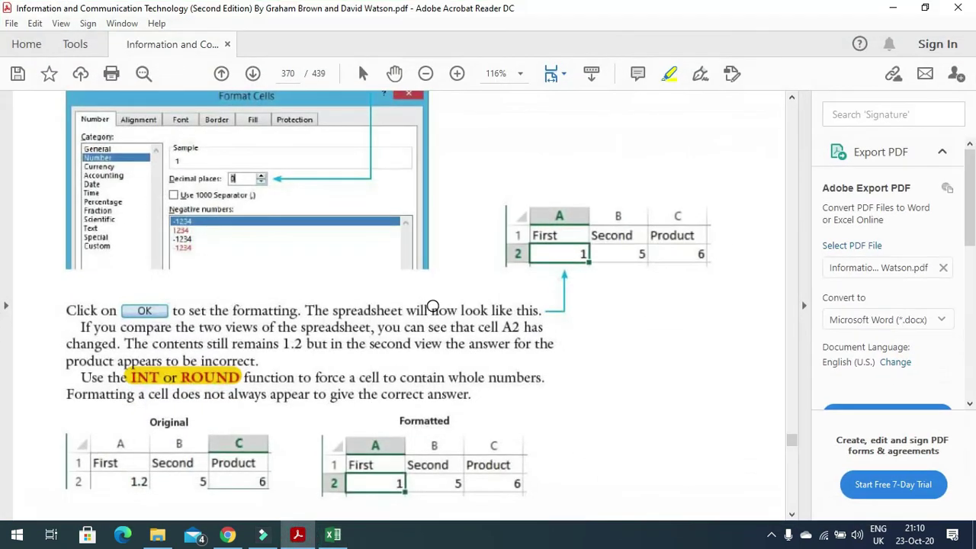
pyautogui.click(298, 534)
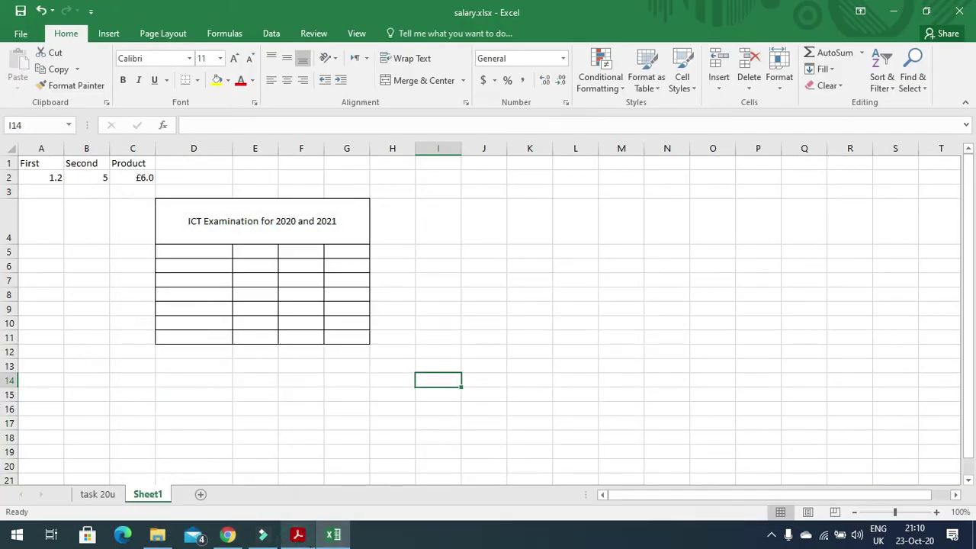
pyautogui.click(333, 535)
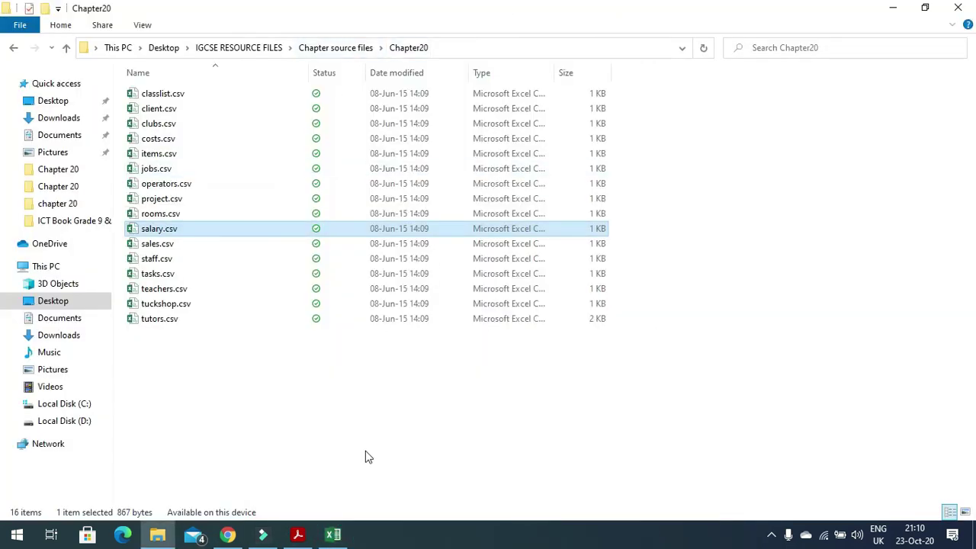
pyautogui.click(333, 535)
# Try to fill the whole bordered table D4:G11 with a yellow background
pyautogui.moveTo(190, 221); pyautogui.dragTo(312, 331)
pyautogui.rightClick(312, 287)
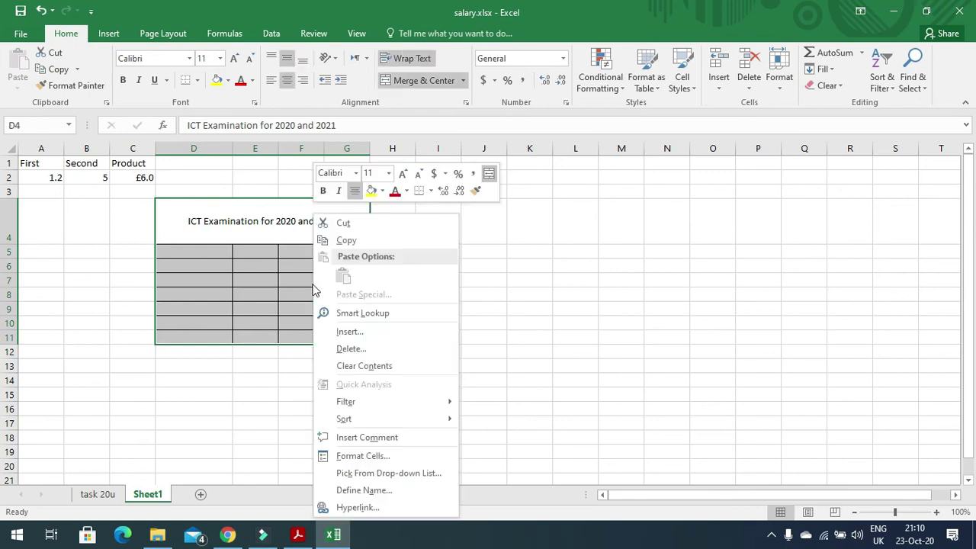
pyautogui.click(383, 454)
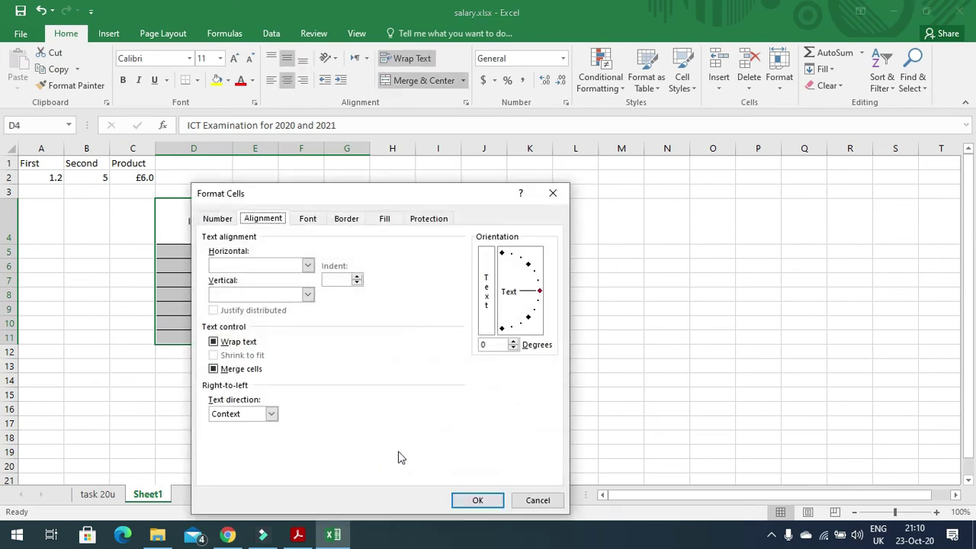
pyautogui.click(386, 221)
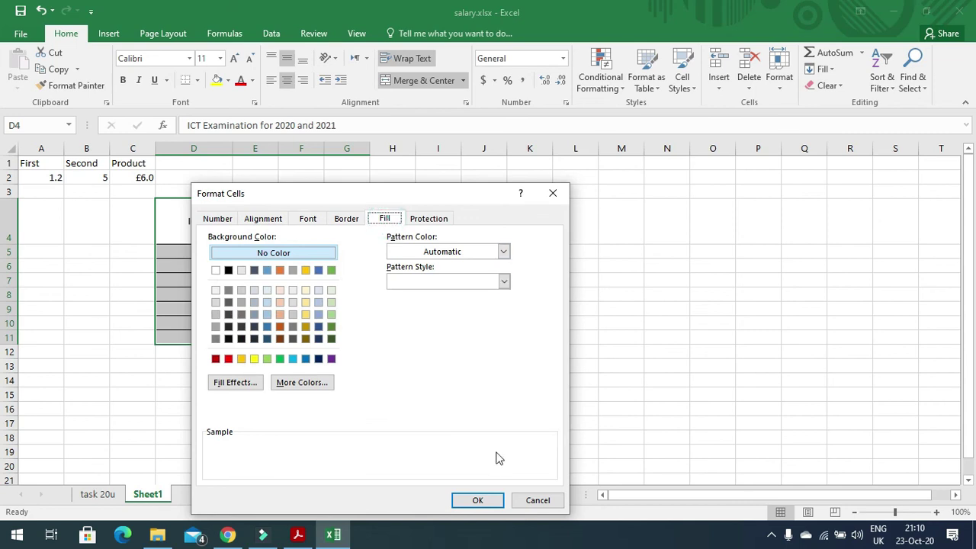
pyautogui.click(254, 358)
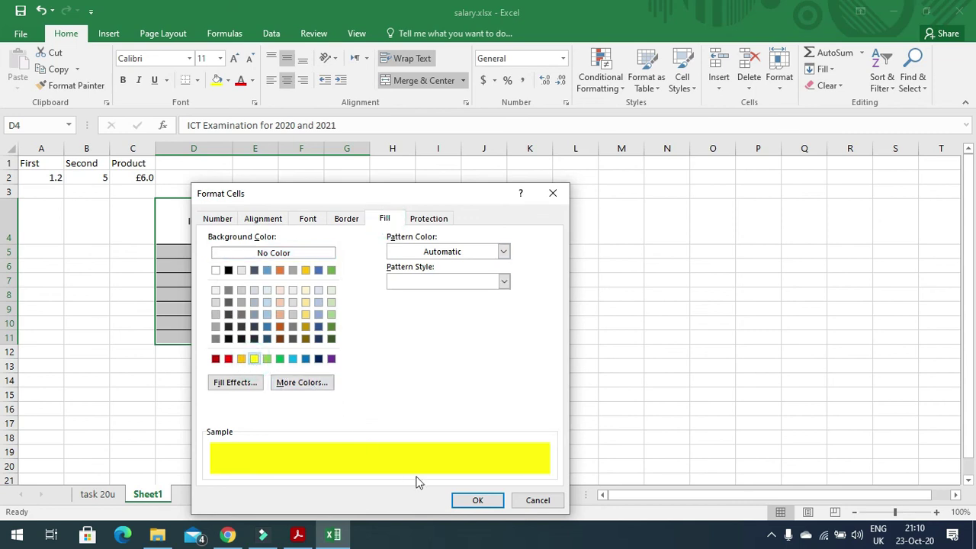
pyautogui.click(478, 500)
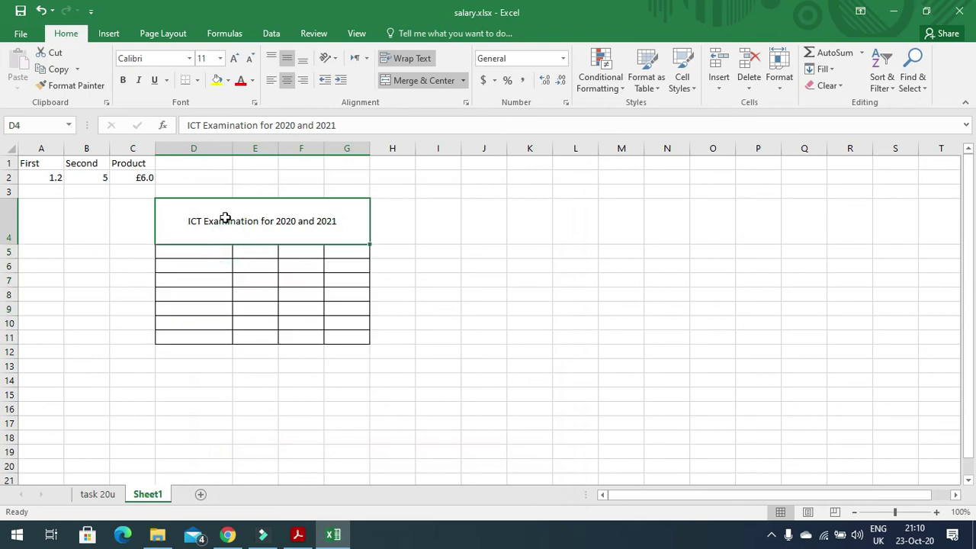
# Fill the merged title cell D4:G4 with a yellow background
pyautogui.rightClick(227, 219)
pyautogui.click(284, 454)
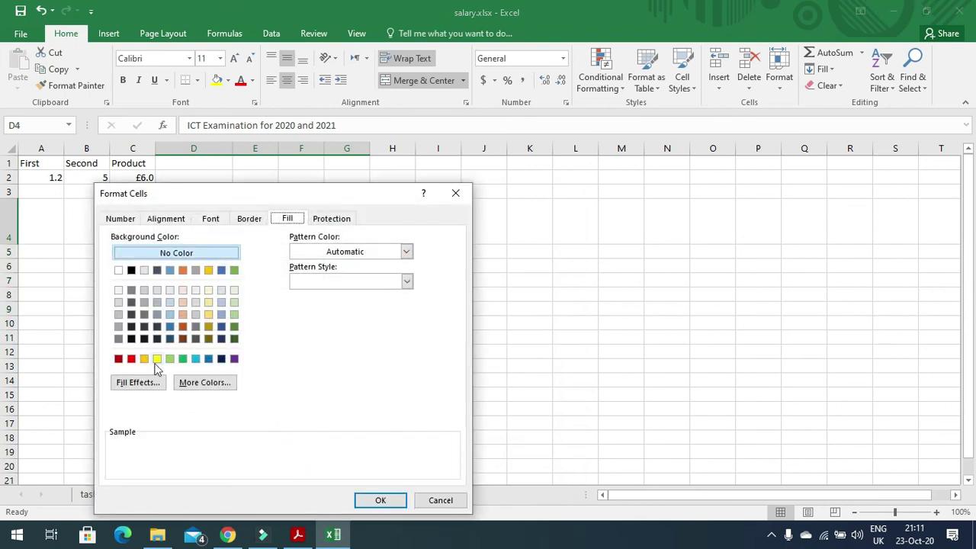
pyautogui.click(157, 358)
pyautogui.click(379, 500)
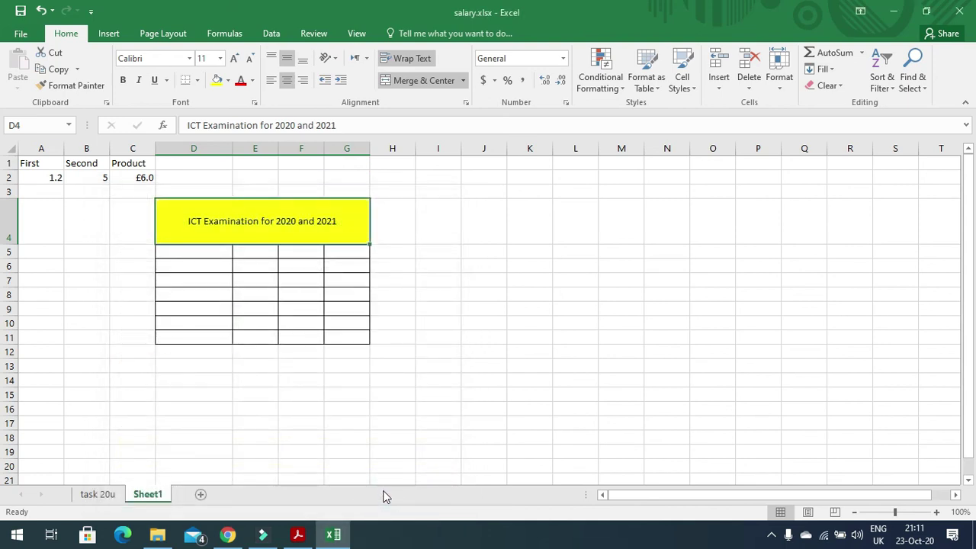
# Rotate the text orientation of the merged title cell D4:G4 to 46 degrees
pyautogui.rightClick(323, 223)
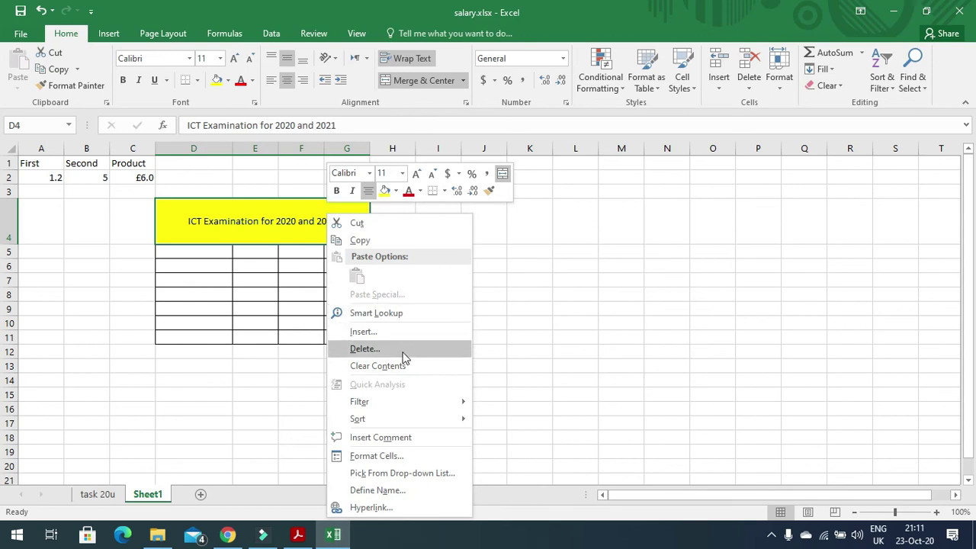
pyautogui.click(380, 455)
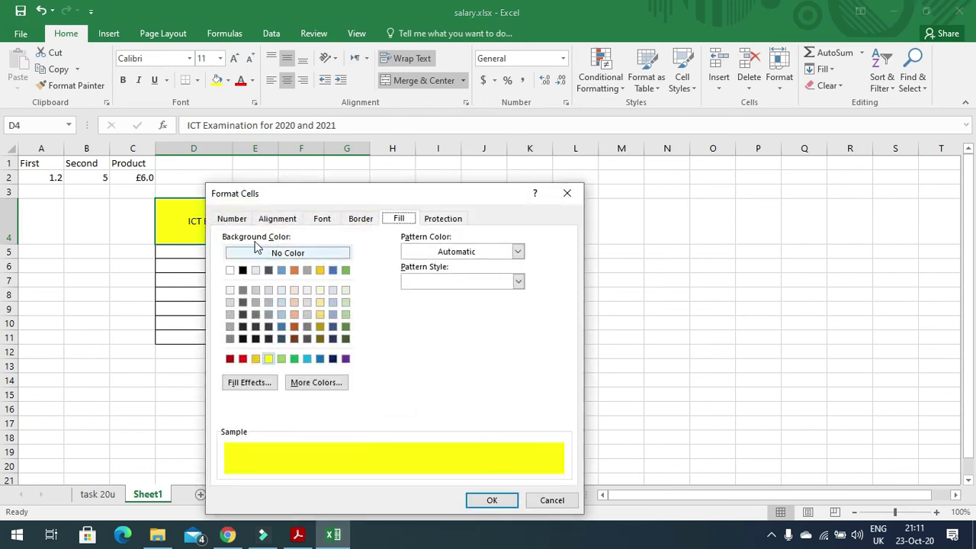
pyautogui.click(269, 219)
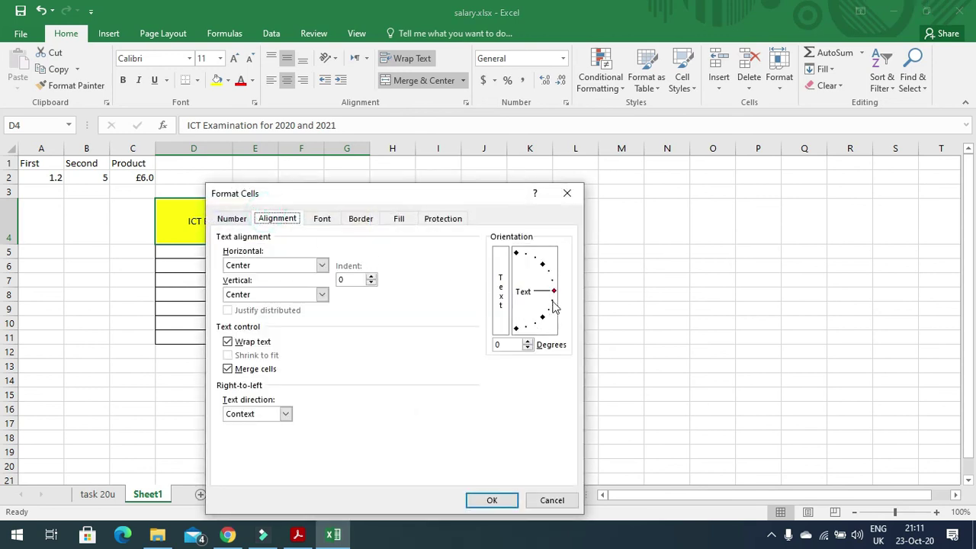
pyautogui.moveTo(554, 291); pyautogui.dragTo(545, 260)
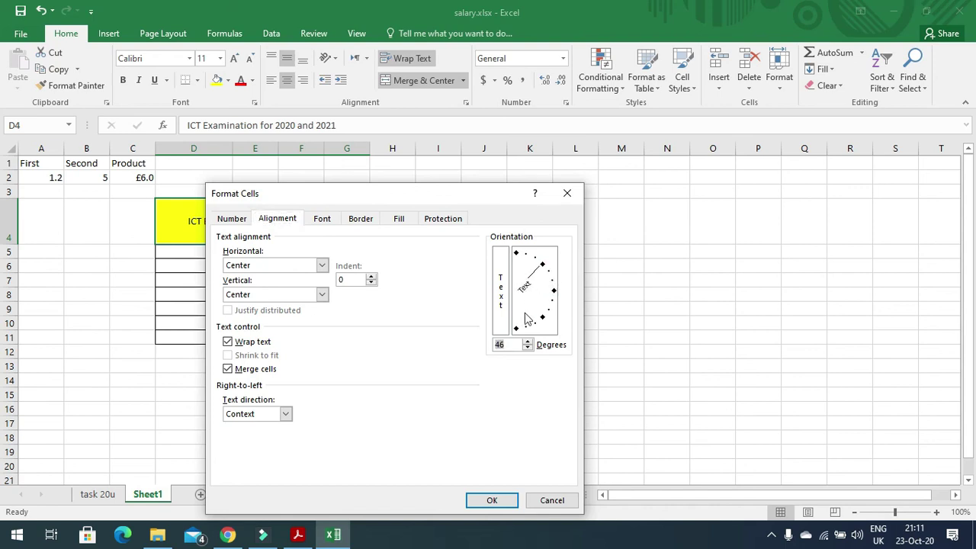
pyautogui.click(497, 499)
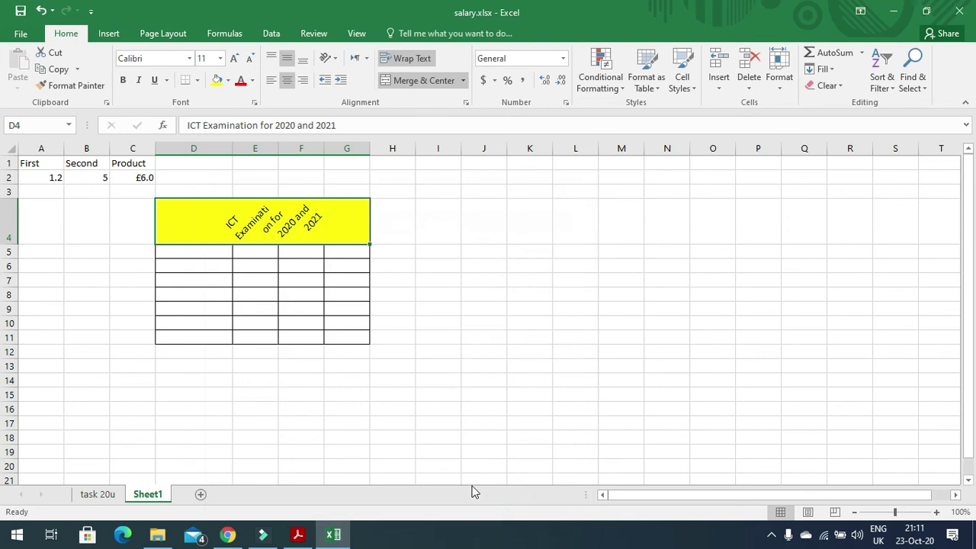